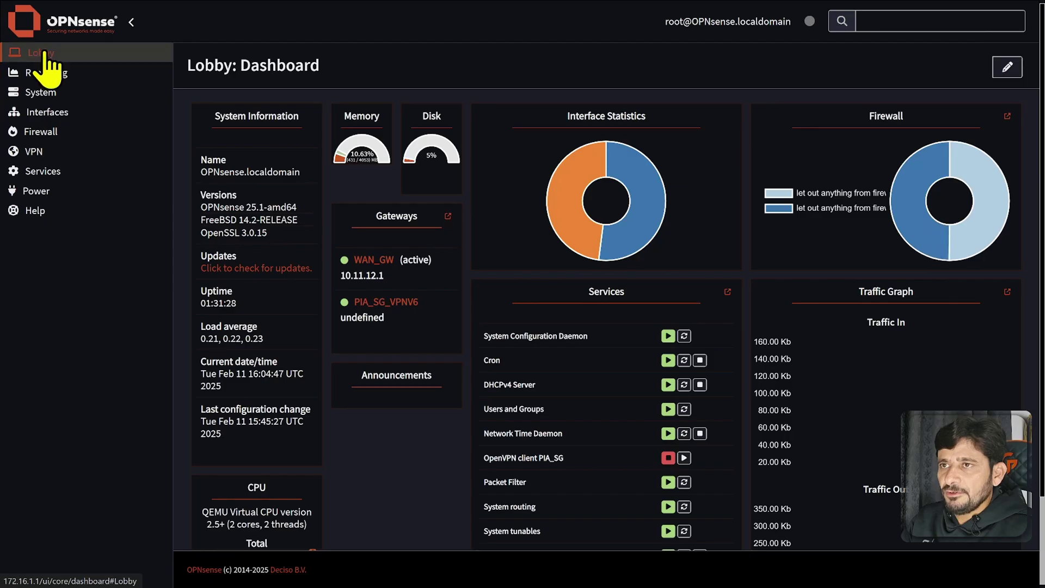
Step: Open the ConnectedtoInternetGateway (wan) interface page from the Interfaces menu
{"action": "left_click", "coordinate": [49, 112]}
{"action": "left_click", "coordinate": [75, 132]}
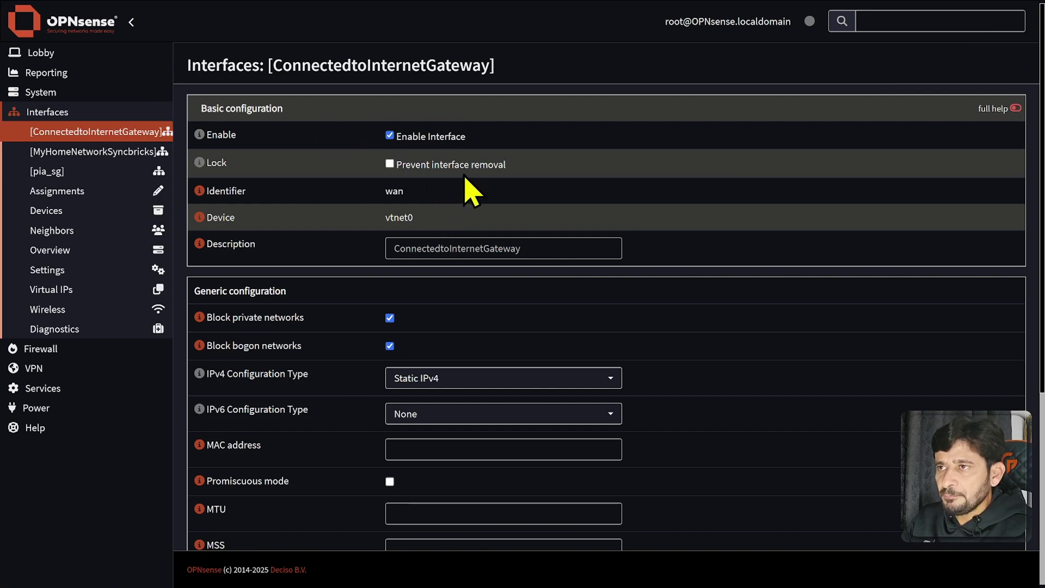
Step: Rename the wan interface description to WAN and save it
{"action": "key", "text": "Tab"}
{"action": "type", "text": "WAN"}
{"action": "key", "text": "Return"}
Step: Rename the MyHomeNetworkSyncbricks interface description to LAN, save, and apply the change
{"action": "left_click", "coordinate": [148, 135]}
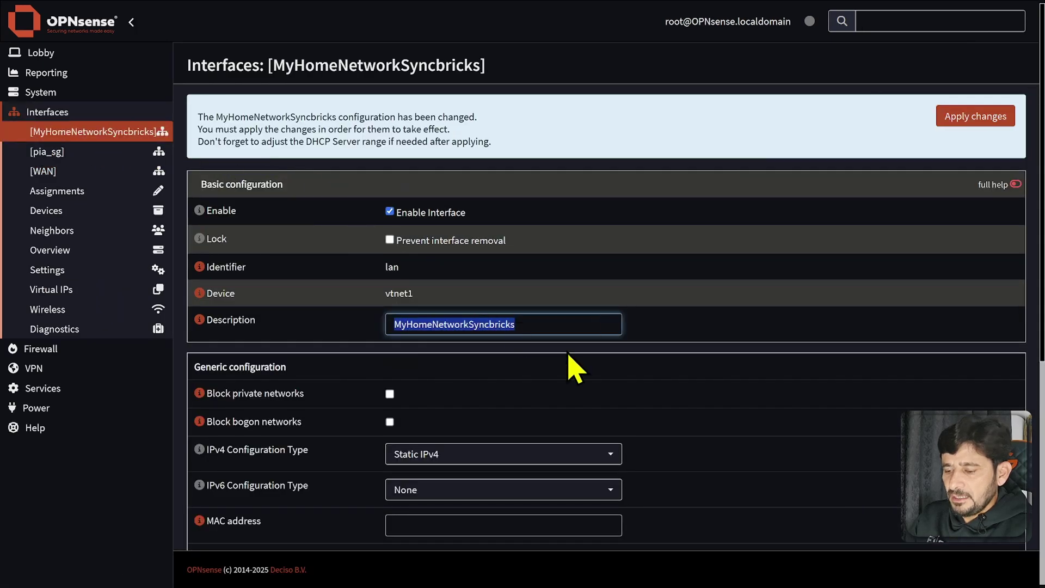
{"action": "type", "text": "LAN"}
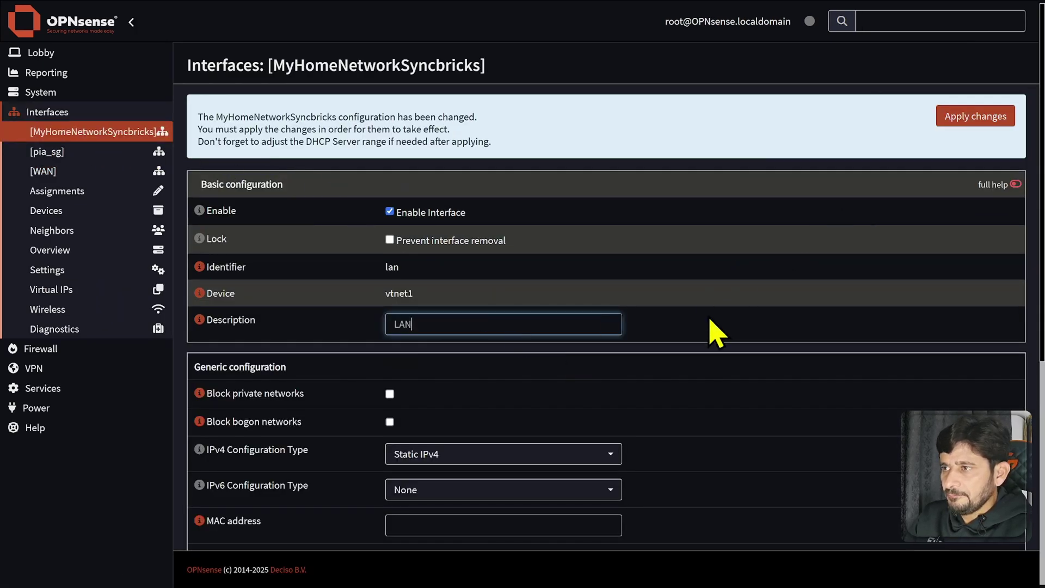
{"action": "scroll", "coordinate": [713, 310], "scroll_direction": "down", "scroll_amount": 7}
{"action": "left_click", "coordinate": [405, 512]}
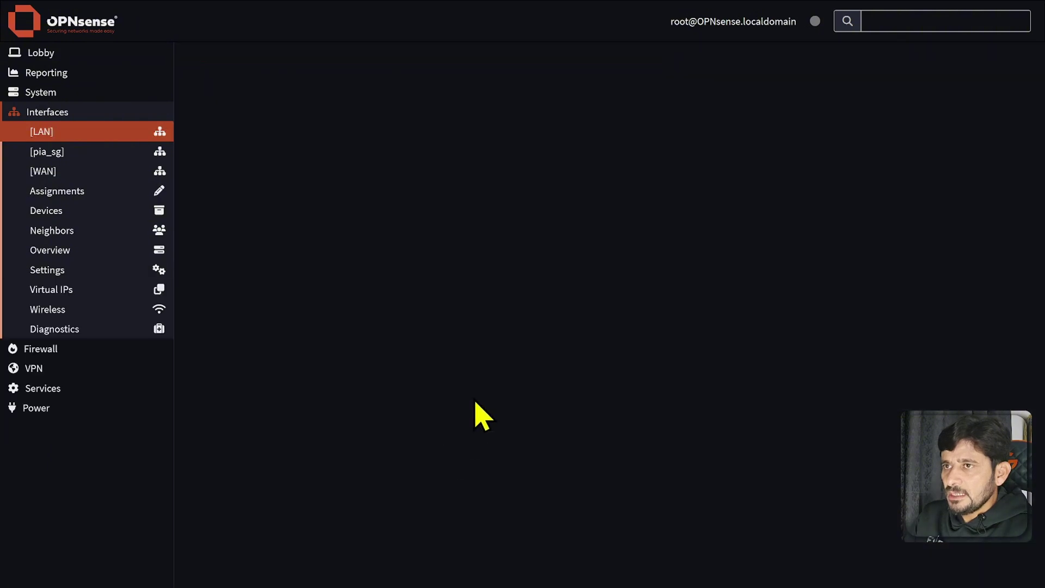
{"action": "left_click", "coordinate": [956, 121]}
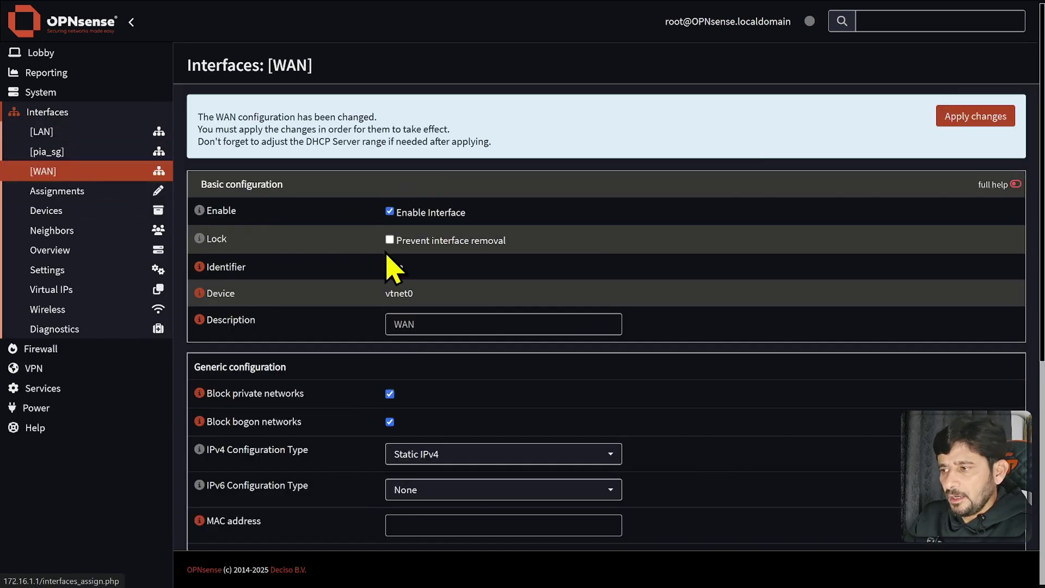
Step: Edit the WAN static IPv4 address from 10.11.12.200 to 10.11.12.201
{"action": "scroll", "coordinate": [400, 305], "scroll_direction": "down", "scroll_amount": 5}
{"action": "scroll", "coordinate": [430, 346], "scroll_direction": "down", "scroll_amount": 2}
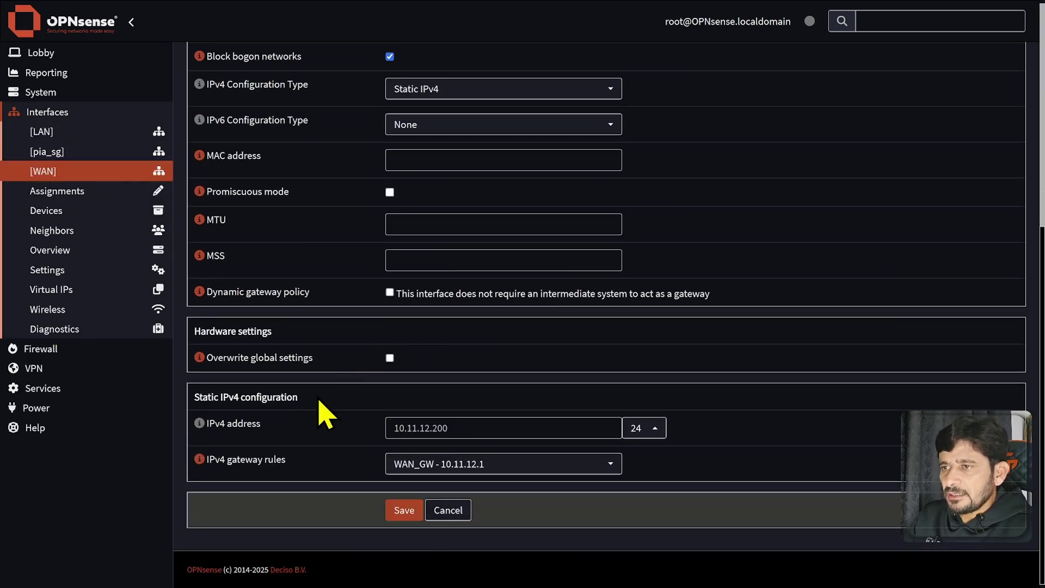
{"action": "left_click", "coordinate": [469, 423]}
{"action": "left_click_drag", "start_coordinate": [490, 426], "coordinate": [371, 447]}
{"action": "left_click", "coordinate": [521, 437]}
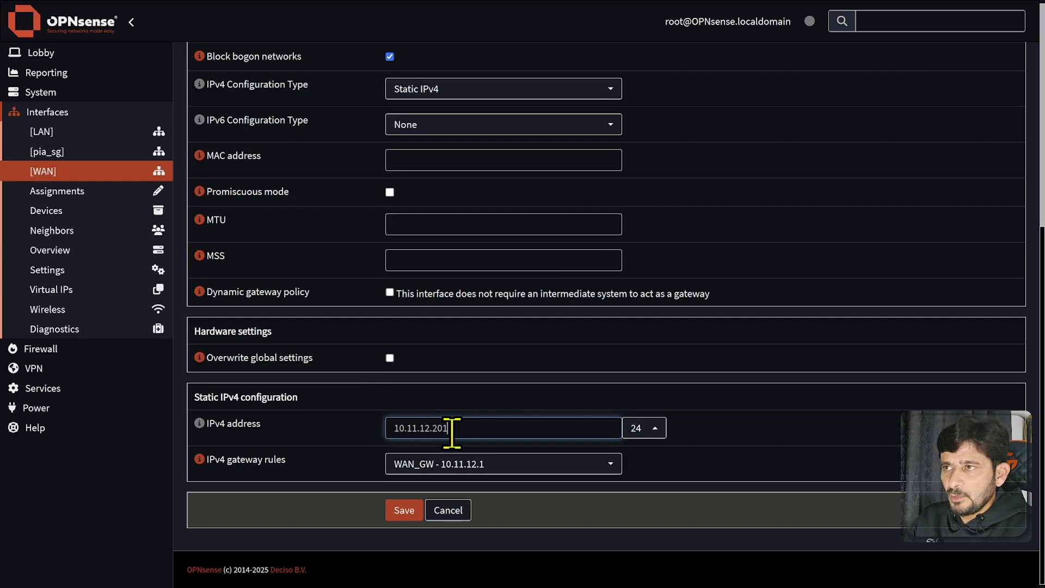
{"action": "scroll", "coordinate": [345, 147], "scroll_direction": "up", "scroll_amount": 3}
{"action": "scroll", "coordinate": [360, 200], "scroll_direction": "up", "scroll_amount": 3}
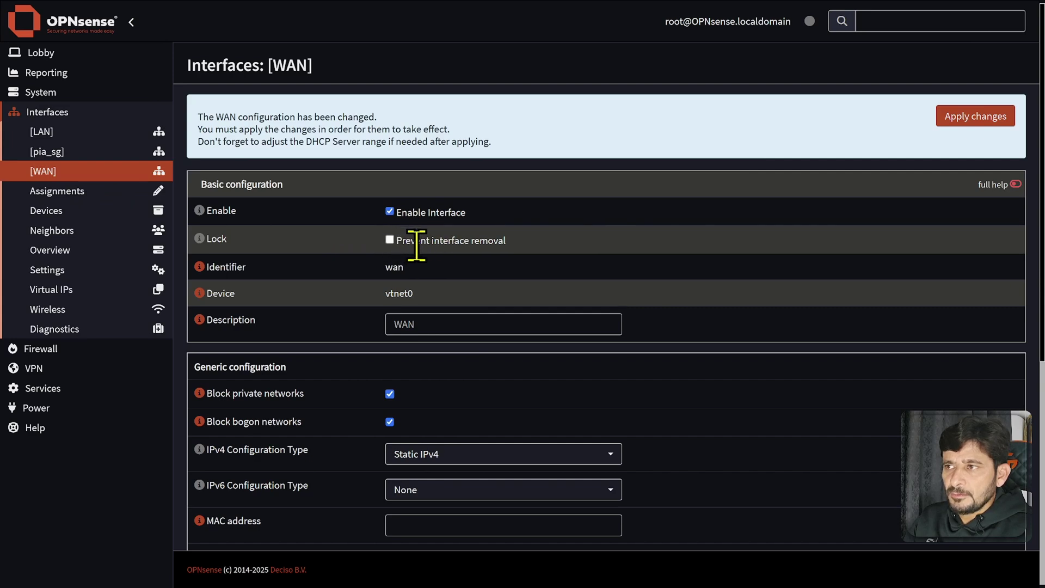
{"action": "left_click", "coordinate": [390, 240]}
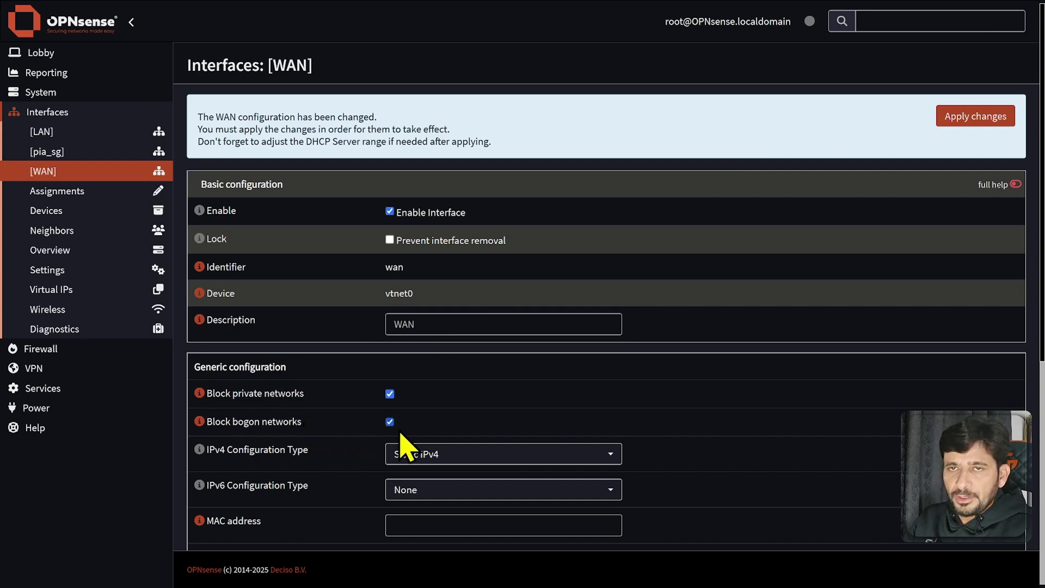
{"action": "triple_click", "coordinate": [378, 428]}
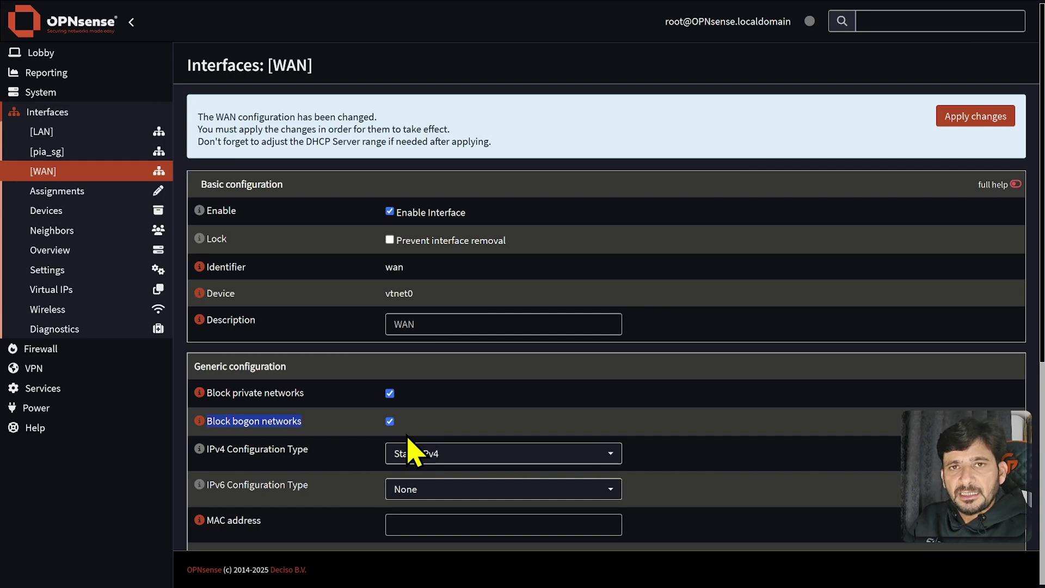
{"action": "left_click", "coordinate": [267, 397]}
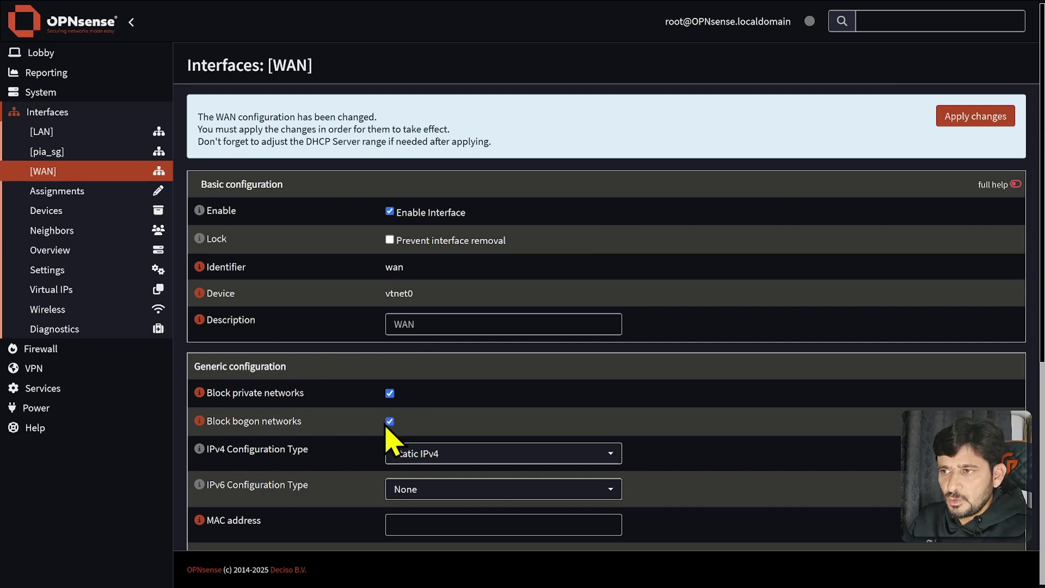
{"action": "scroll", "coordinate": [385, 425], "scroll_direction": "down", "scroll_amount": 3}
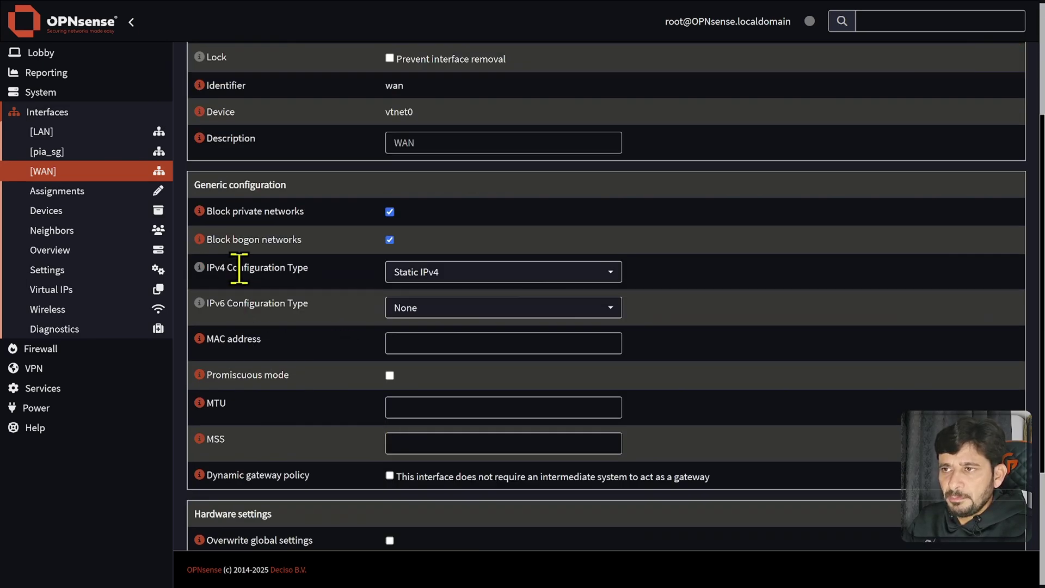
{"action": "left_click", "coordinate": [419, 275]}
{"action": "left_click", "coordinate": [713, 308]}
{"action": "scroll", "coordinate": [508, 404], "scroll_direction": "down", "scroll_amount": 3}
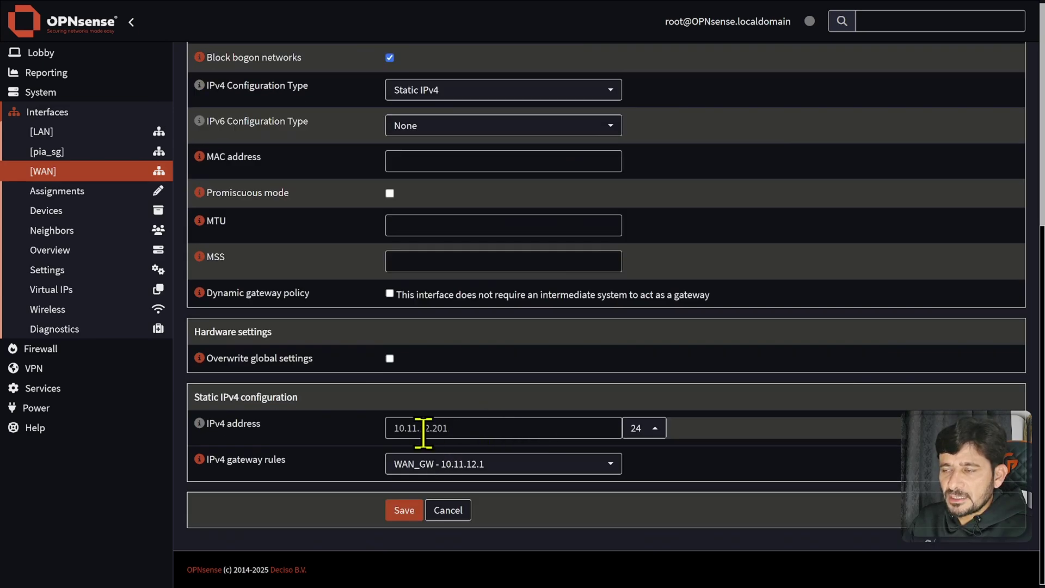
{"action": "scroll", "coordinate": [455, 359], "scroll_direction": "up", "scroll_amount": 4}
{"action": "left_click", "coordinate": [456, 363]}
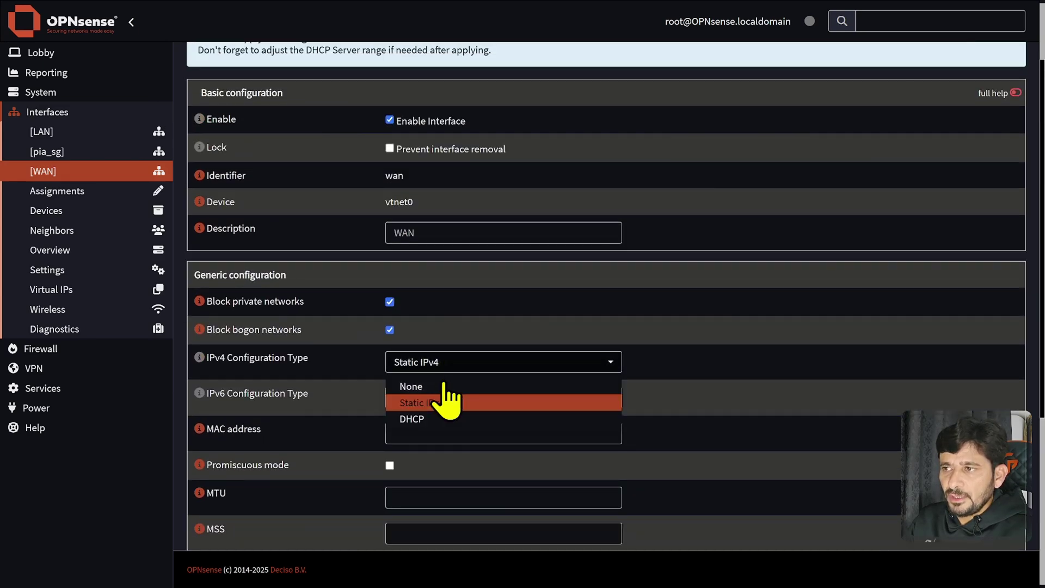
{"action": "left_click", "coordinate": [433, 419]}
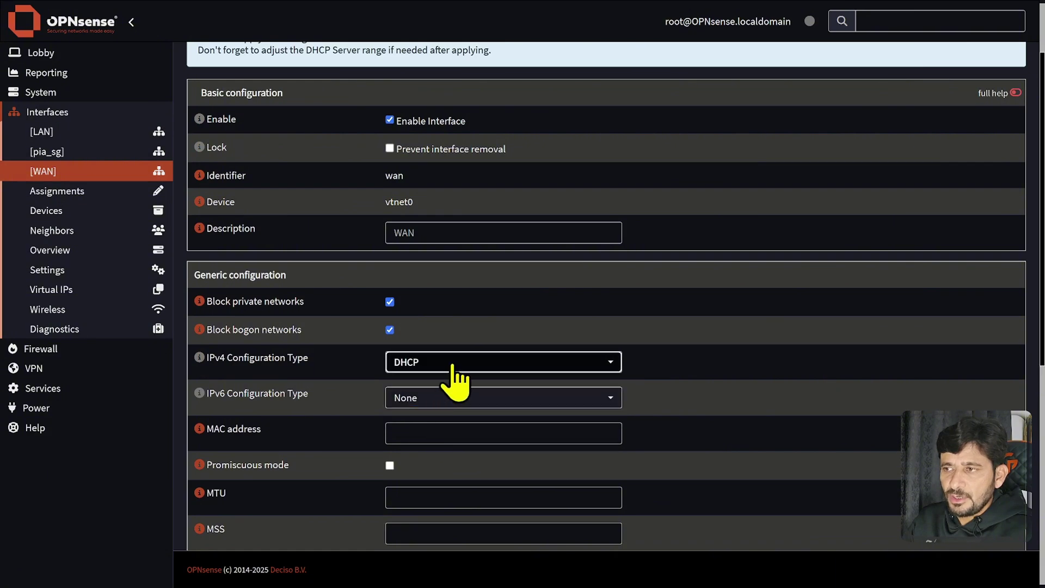
{"action": "scroll", "coordinate": [447, 381], "scroll_direction": "down", "scroll_amount": 6}
{"action": "scroll", "coordinate": [381, 414], "scroll_direction": "down", "scroll_amount": 1}
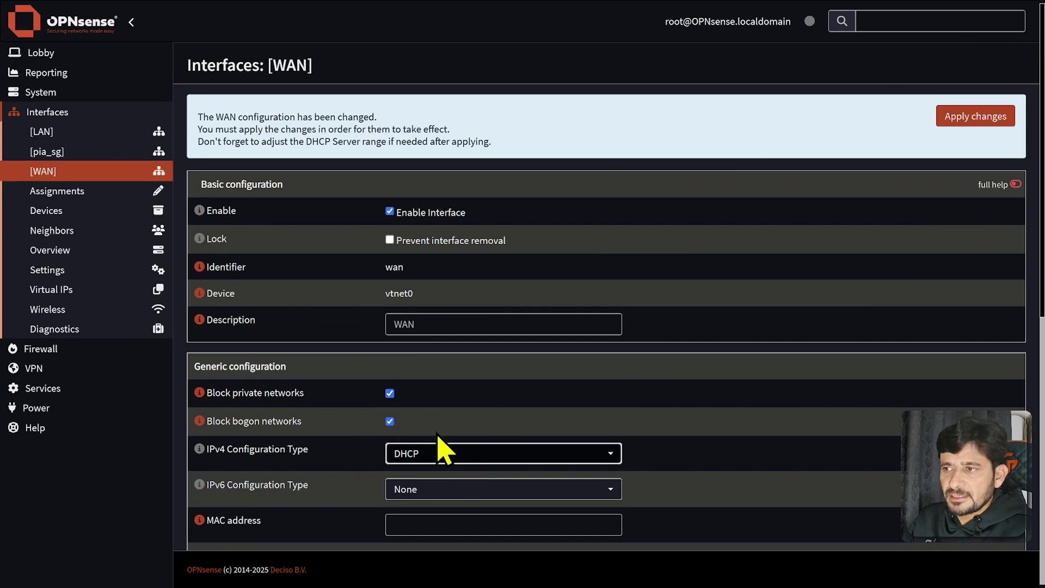
{"action": "left_click", "coordinate": [447, 454]}
{"action": "left_click", "coordinate": [451, 474]}
{"action": "scroll", "coordinate": [455, 489], "scroll_direction": "down", "scroll_amount": 5}
{"action": "scroll", "coordinate": [431, 438], "scroll_direction": "up", "scroll_amount": 5}
{"action": "left_click", "coordinate": [441, 324]}
{"action": "scroll", "coordinate": [468, 401], "scroll_direction": "down", "scroll_amount": 2}
{"action": "left_click", "coordinate": [442, 363]}
{"action": "left_click", "coordinate": [438, 405]}
{"action": "scroll", "coordinate": [532, 420], "scroll_direction": "down", "scroll_amount": 6}
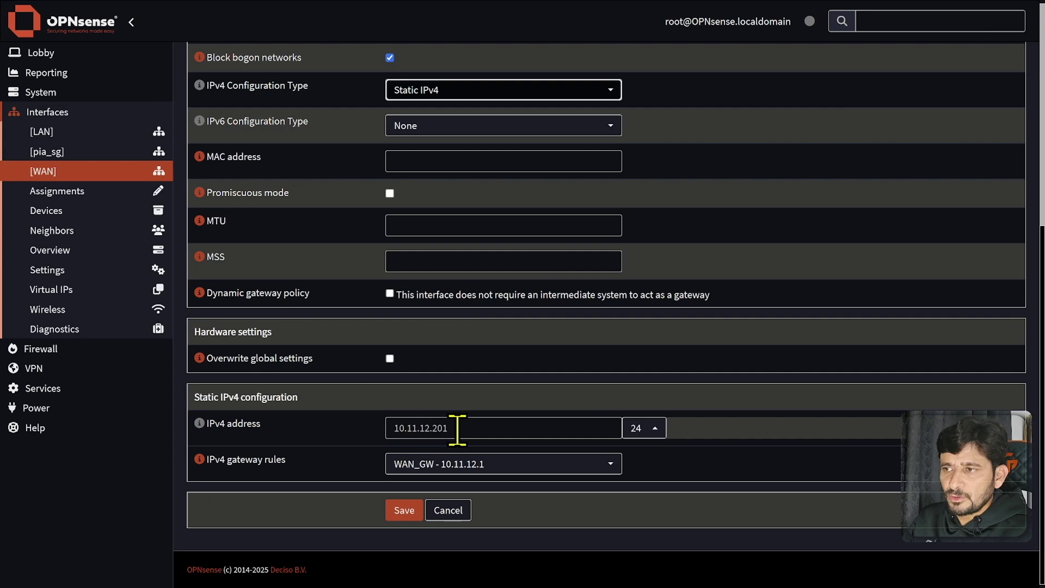
Step: Change the WAN IPv4 address's last digit back to 0, giving 10.11.12.200
{"action": "left_click", "coordinate": [495, 430]}
{"action": "key", "text": "BackSpace"}
{"action": "type", "text": "0"}
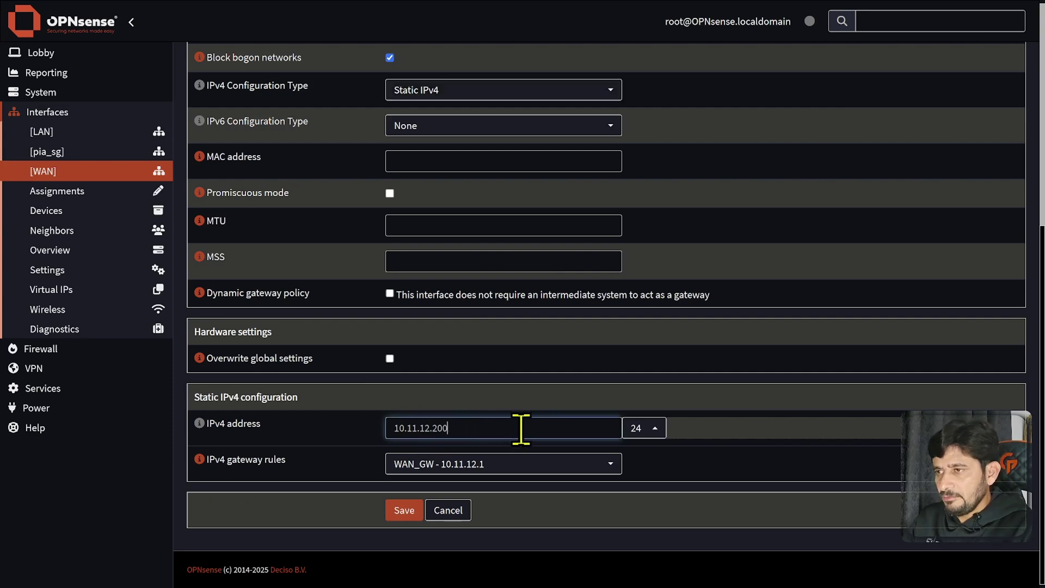
Step: Confirm the /24 subnet and the WAN_GW - 10.11.12.1 gateway selections
{"action": "left_click", "coordinate": [663, 425]}
{"action": "left_click", "coordinate": [663, 430]}
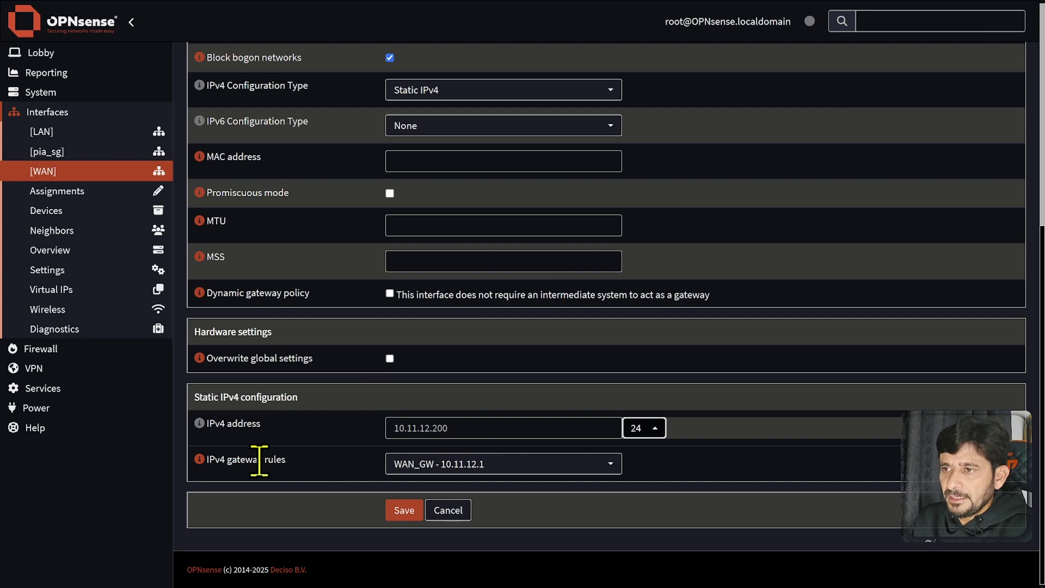
{"action": "left_click", "coordinate": [482, 474]}
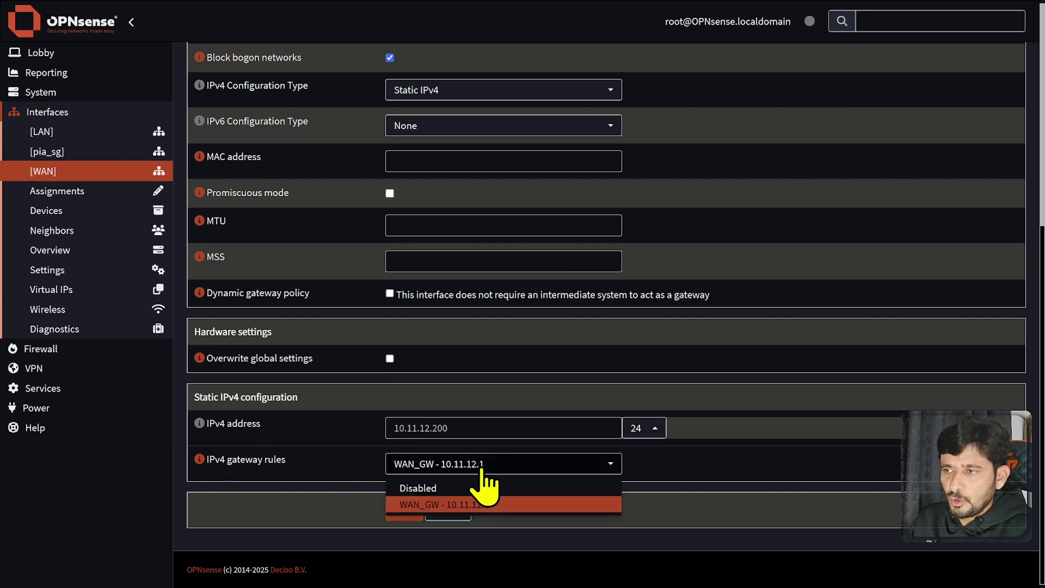
{"action": "left_click", "coordinate": [481, 471]}
{"action": "left_click", "coordinate": [482, 474]}
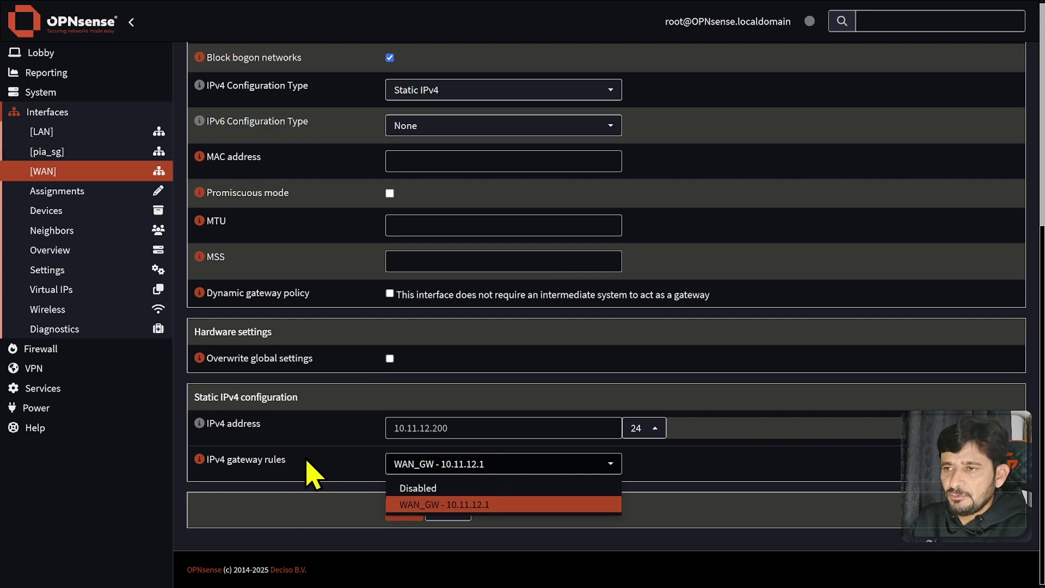
{"action": "left_click", "coordinate": [480, 471]}
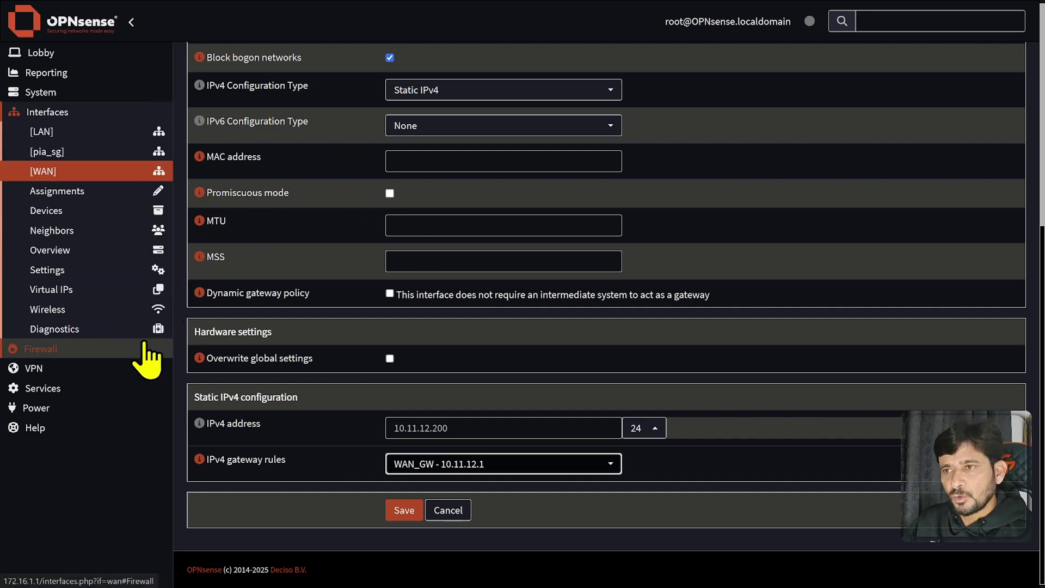
{"action": "left_click", "coordinate": [417, 515]}
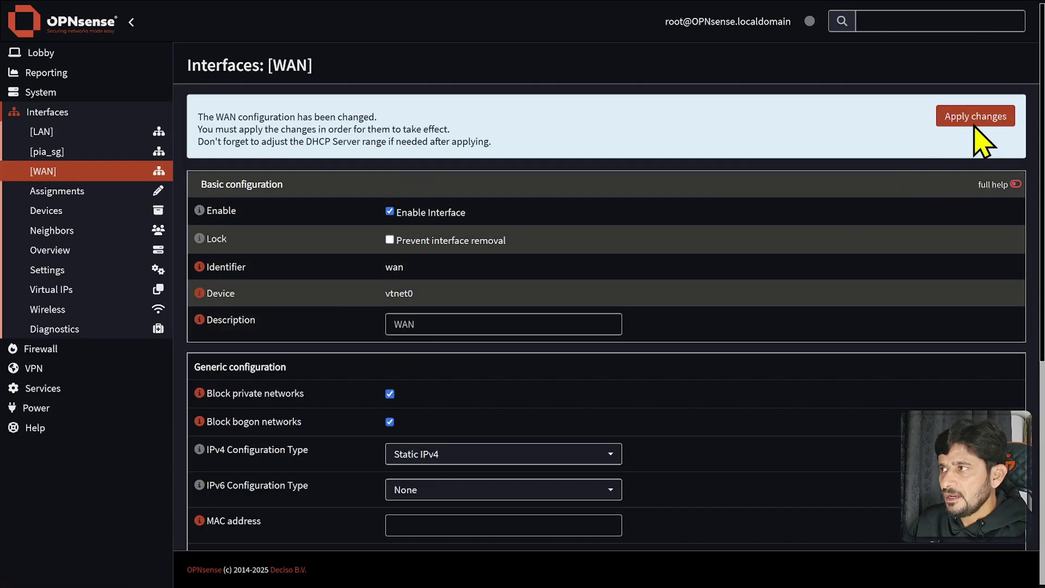
{"action": "left_click", "coordinate": [974, 121]}
{"action": "left_click", "coordinate": [979, 122]}
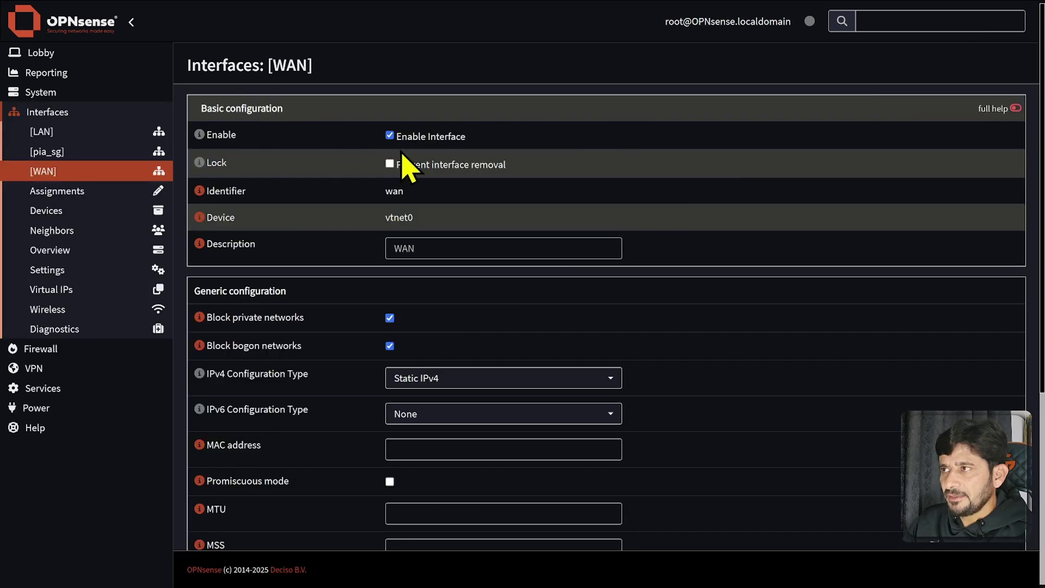
{"action": "left_click", "coordinate": [66, 135]}
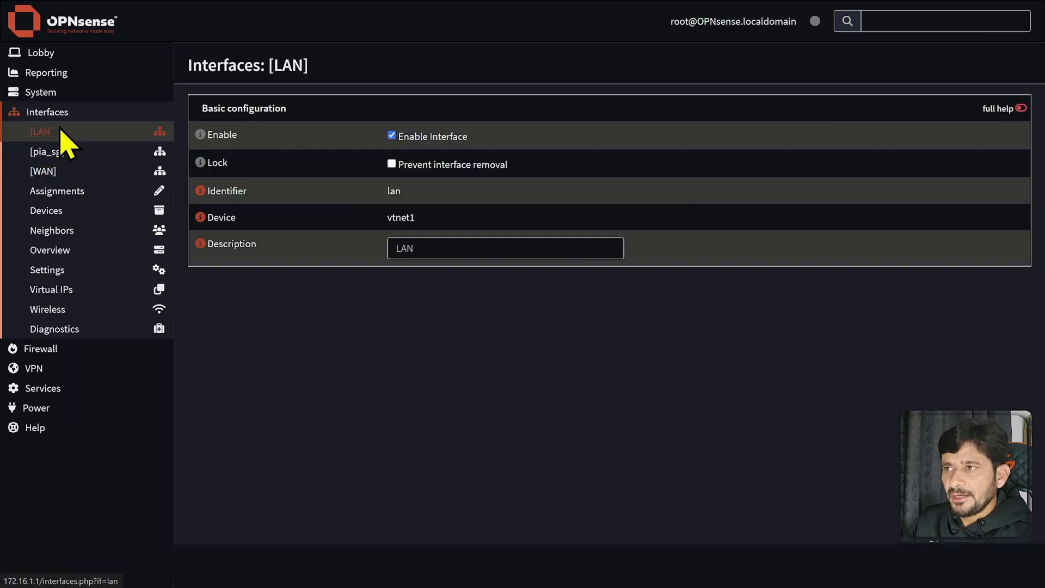
{"action": "double_click", "coordinate": [428, 248]}
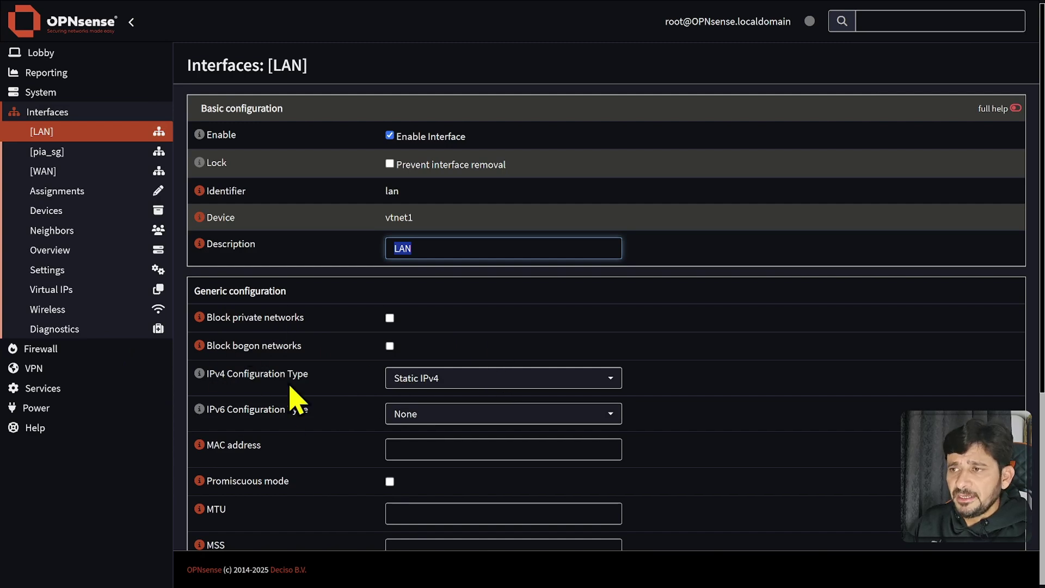
{"action": "left_click", "coordinate": [456, 388]}
{"action": "left_click", "coordinate": [427, 384]}
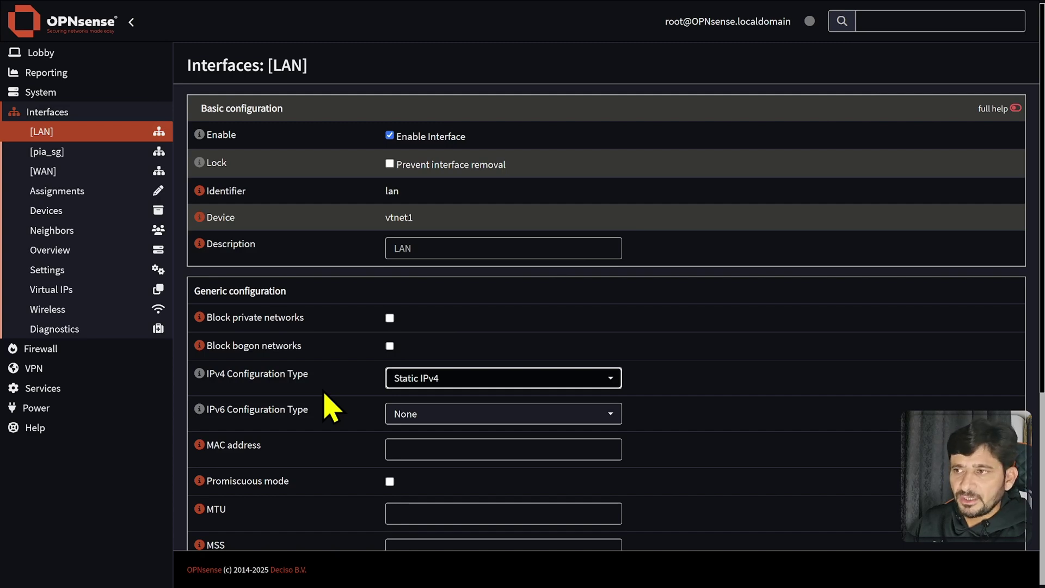
{"action": "left_click", "coordinate": [446, 379]}
{"action": "left_click", "coordinate": [446, 379]}
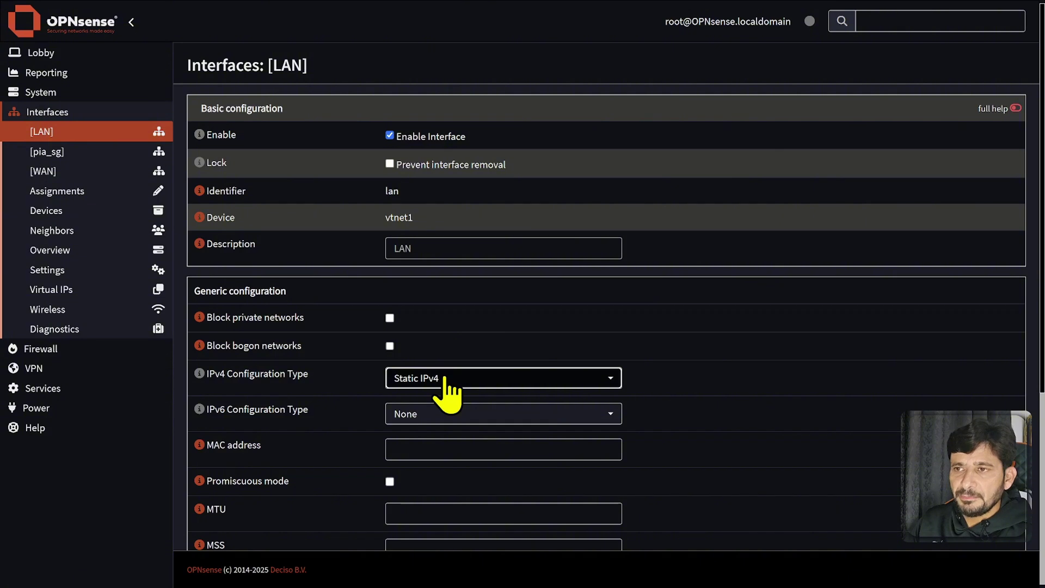
{"action": "left_click", "coordinate": [445, 379]}
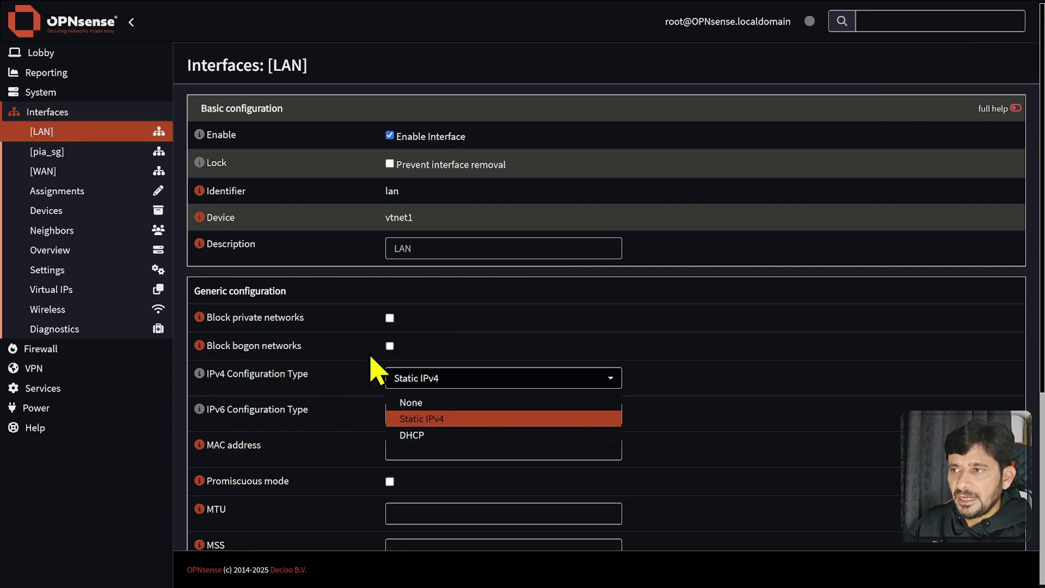
{"action": "left_click", "coordinate": [438, 378]}
{"action": "left_click", "coordinate": [473, 381]}
{"action": "left_click", "coordinate": [473, 381]}
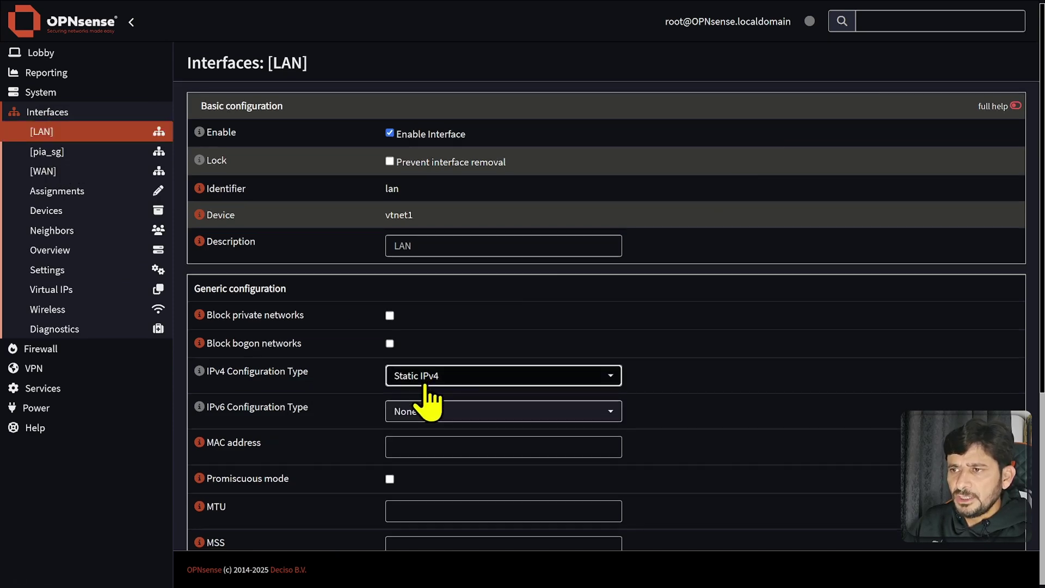
{"action": "scroll", "coordinate": [425, 387], "scroll_direction": "down", "scroll_amount": 3}
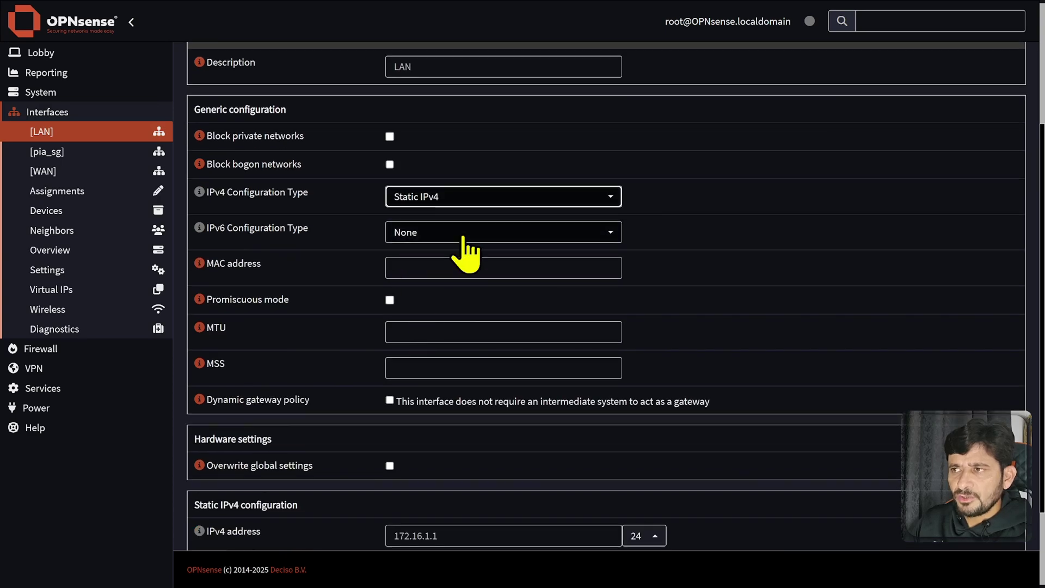
{"action": "left_click", "coordinate": [463, 237]}
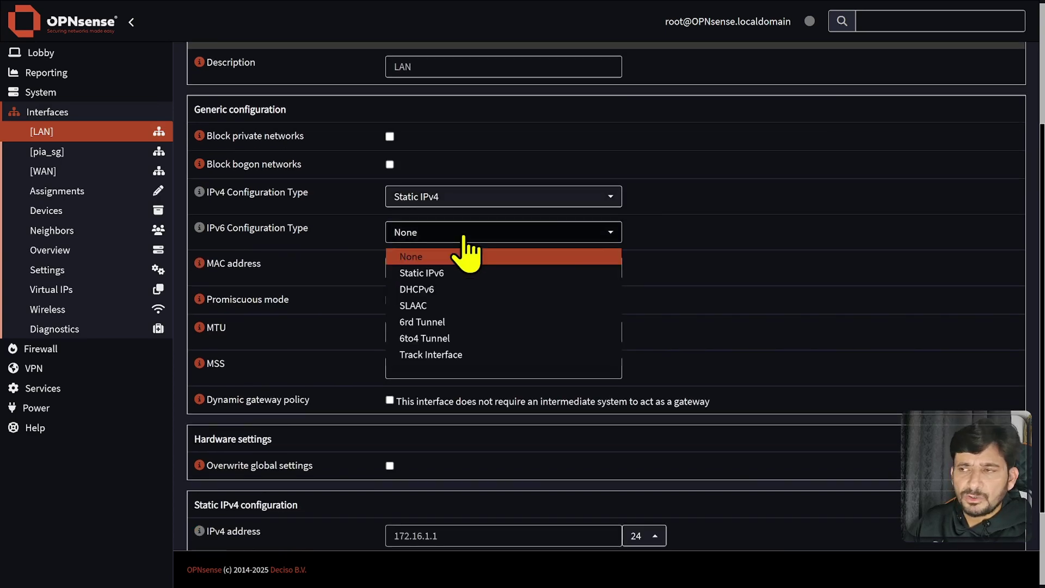
{"action": "left_click", "coordinate": [467, 256]}
{"action": "scroll", "coordinate": [299, 416], "scroll_direction": "up", "scroll_amount": 1}
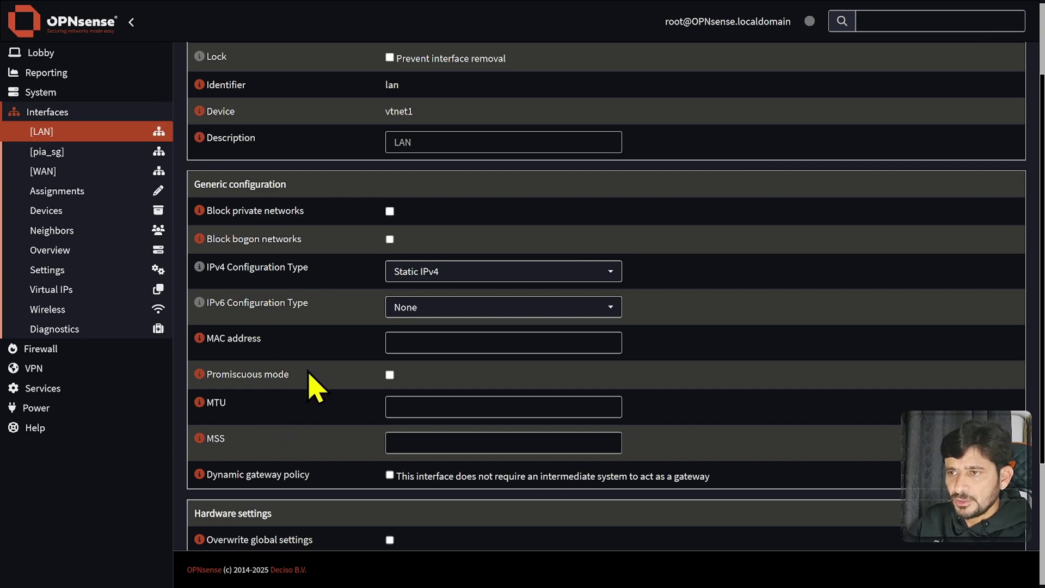
{"action": "scroll", "coordinate": [318, 387], "scroll_direction": "down", "scroll_amount": 3}
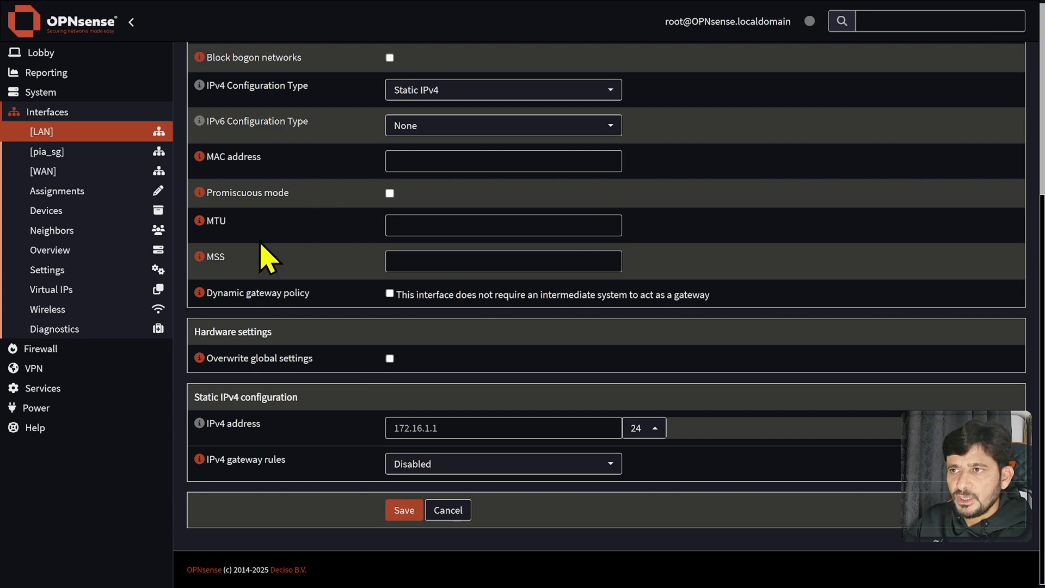
{"action": "left_click", "coordinate": [200, 258]}
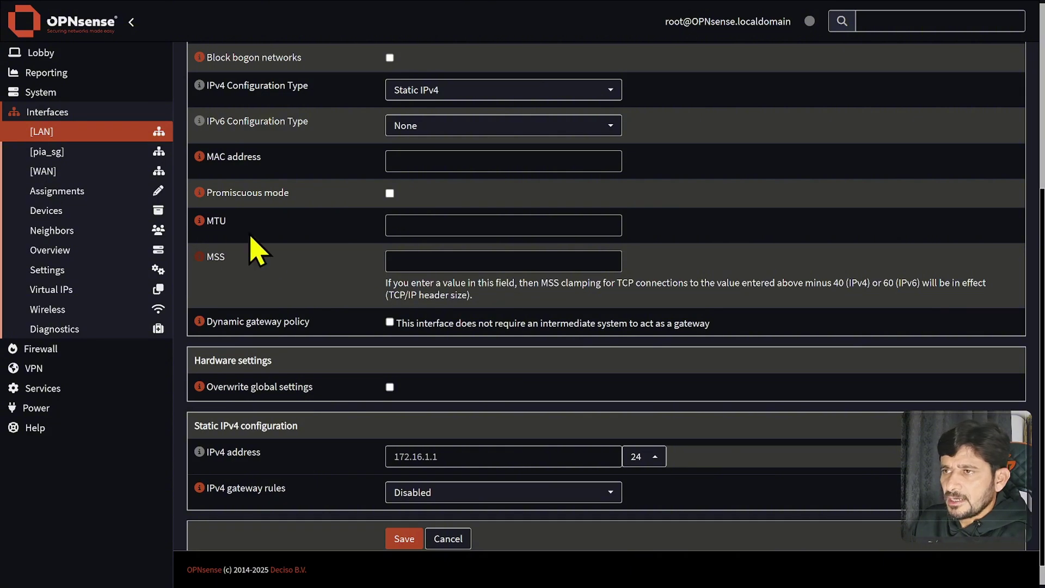
{"action": "left_click", "coordinate": [199, 258]}
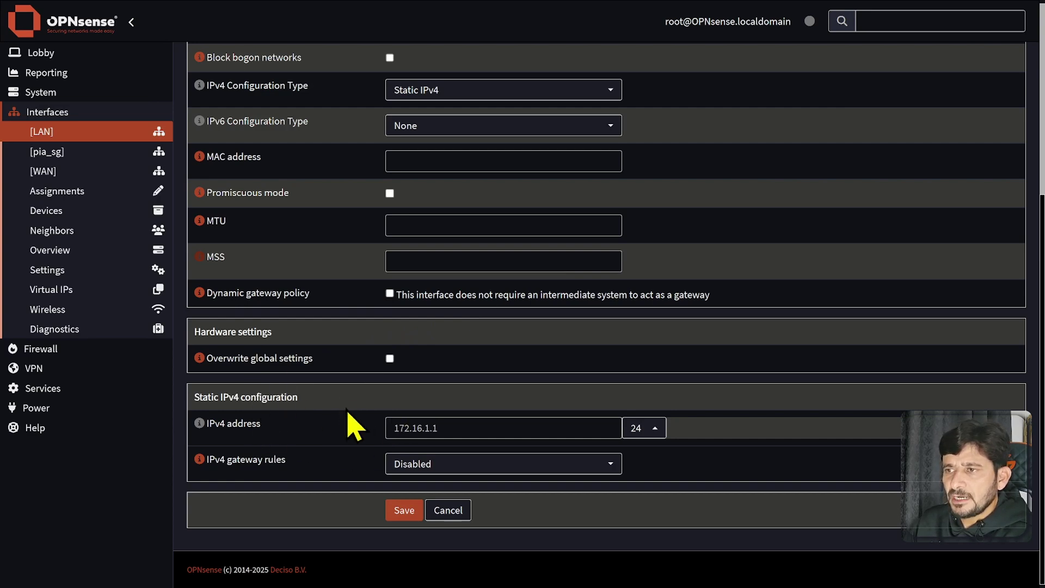
Step: Edit the LAN IPv4 address from 172.16.1.1 to 176.16.1.1, keeping the /24 prefix
{"action": "left_click_drag", "start_coordinate": [470, 430], "coordinate": [302, 452]}
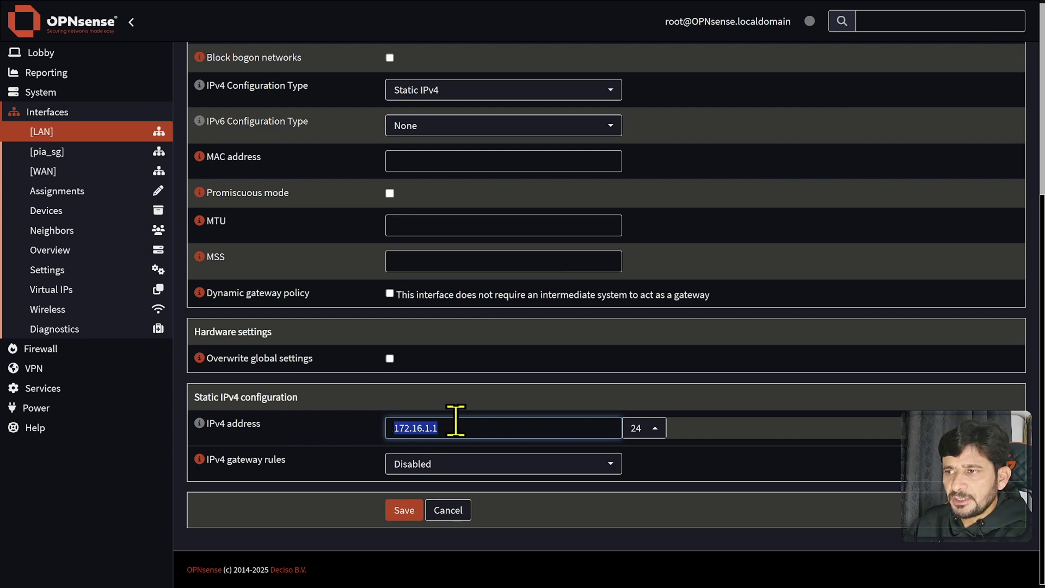
{"action": "left_click_drag", "start_coordinate": [402, 430], "coordinate": [472, 429]}
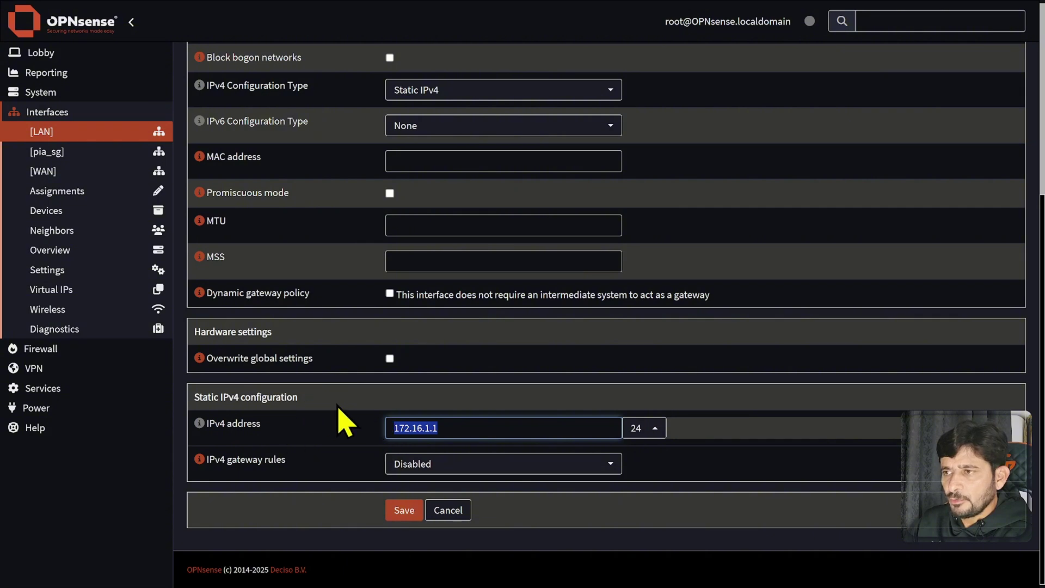
{"action": "left_click", "coordinate": [419, 427]}
{"action": "left_click_drag", "start_coordinate": [389, 427], "coordinate": [531, 431]}
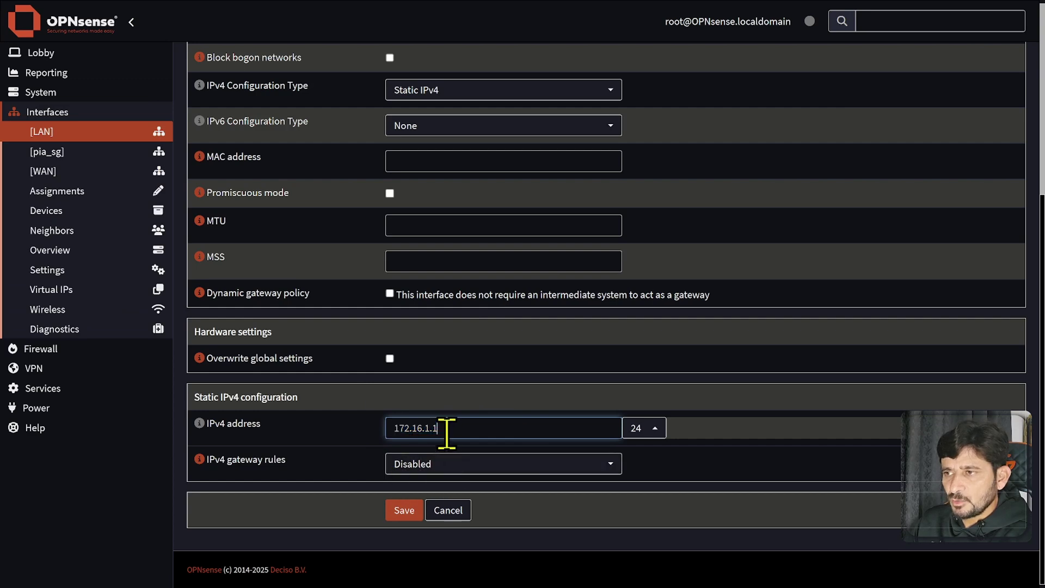
{"action": "left_click_drag", "start_coordinate": [392, 428], "coordinate": [345, 443]}
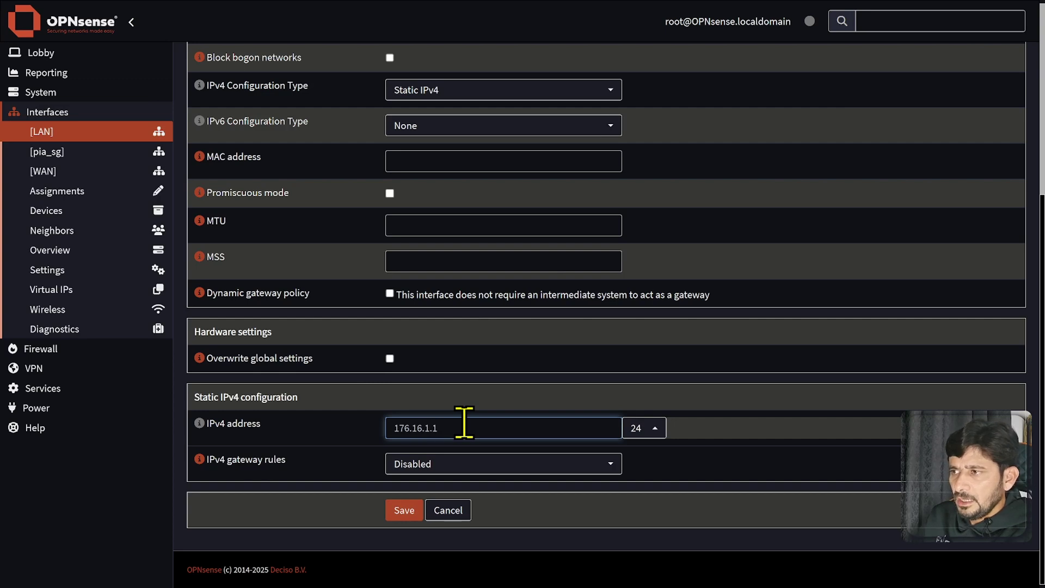
{"action": "left_click", "coordinate": [648, 430]}
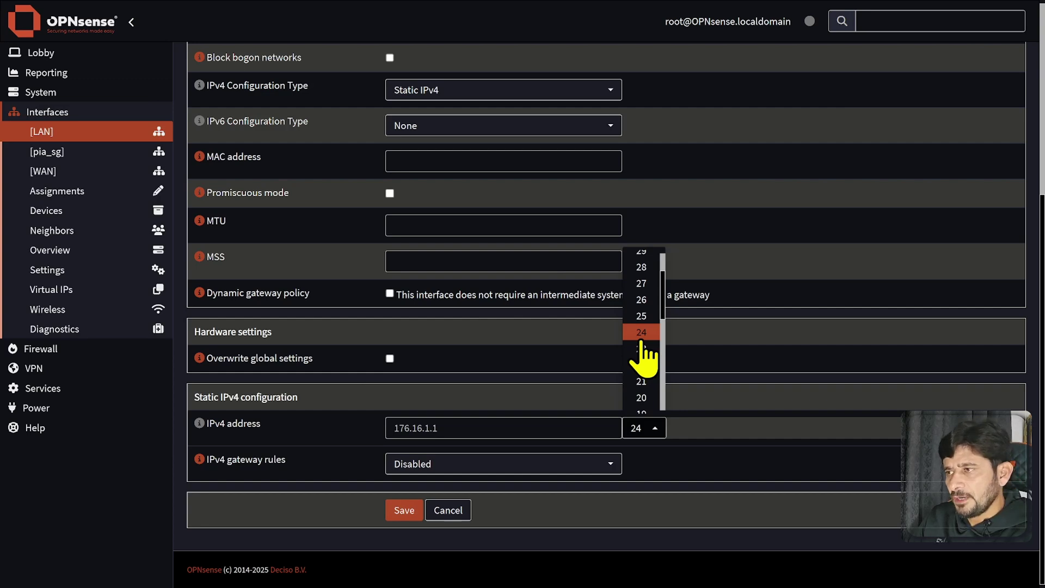
{"action": "scroll", "coordinate": [660, 326], "scroll_direction": "up", "scroll_amount": 1}
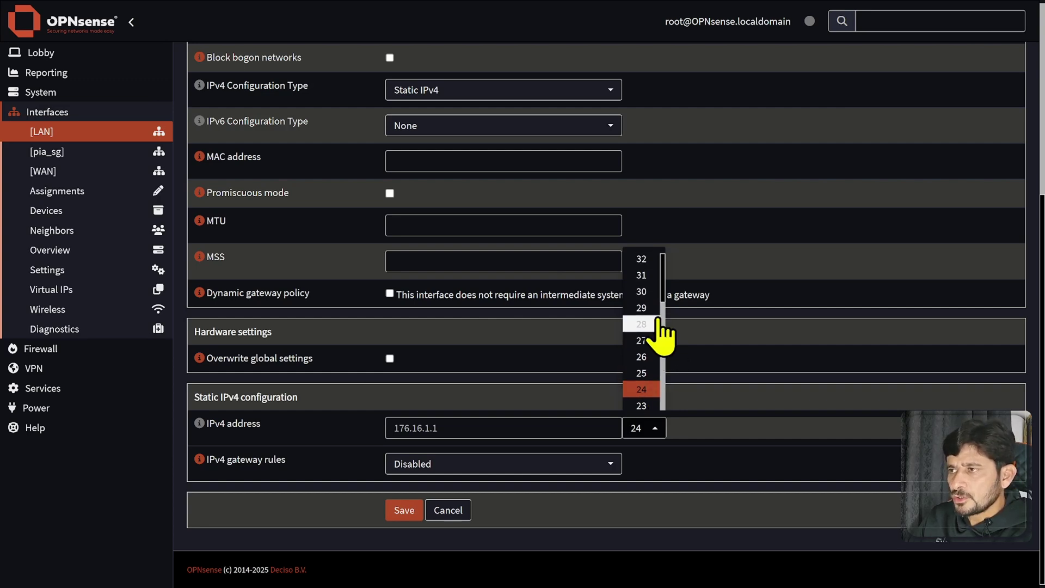
{"action": "scroll", "coordinate": [653, 348], "scroll_direction": "down", "scroll_amount": 1}
{"action": "scroll", "coordinate": [656, 394], "scroll_direction": "down", "scroll_amount": 3}
{"action": "left_click", "coordinate": [646, 361]}
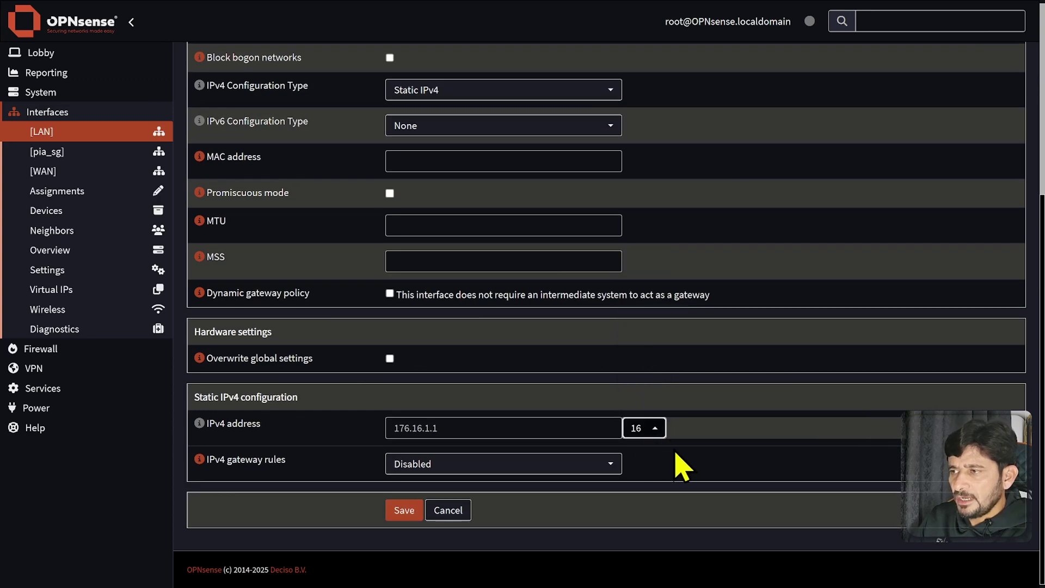
{"action": "left_click", "coordinate": [645, 433]}
{"action": "scroll", "coordinate": [650, 354], "scroll_direction": "up", "scroll_amount": 4}
{"action": "left_click", "coordinate": [643, 265]}
{"action": "left_click", "coordinate": [634, 433]}
{"action": "key", "text": "Down"}
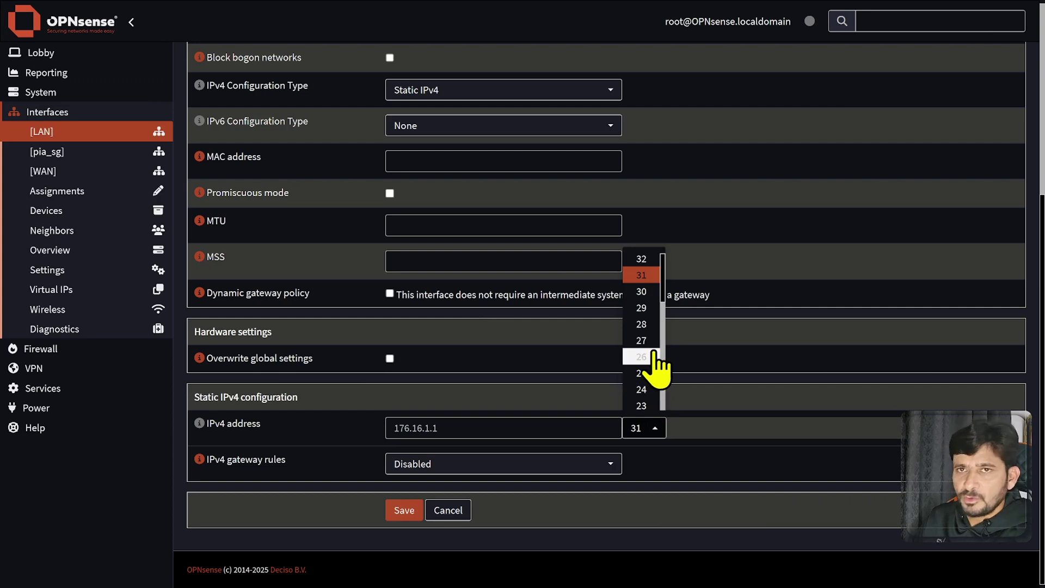
{"action": "type", "text": "24"}
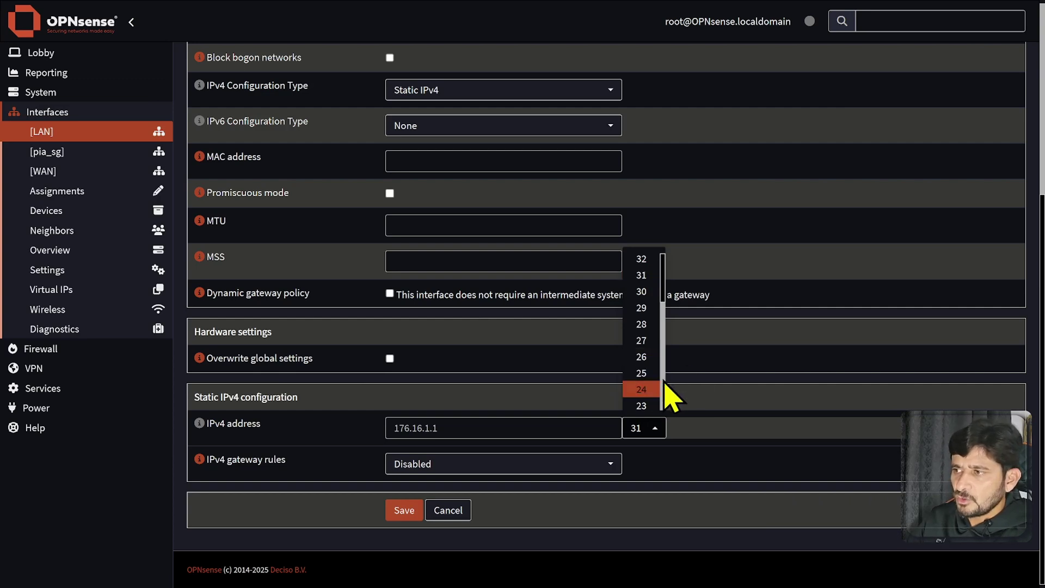
{"action": "left_click", "coordinate": [643, 390]}
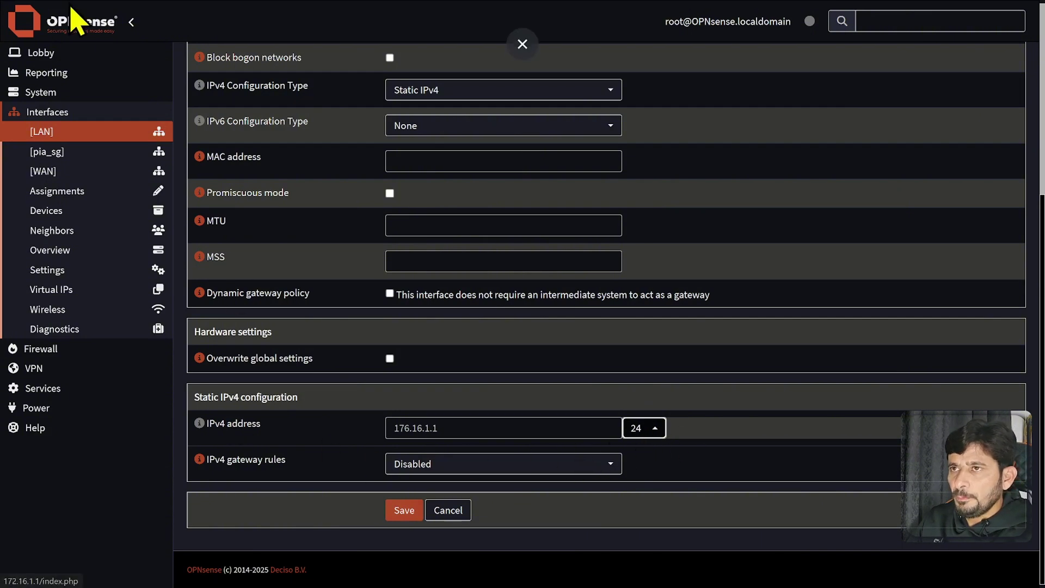
Step: Select the 176.16.1.1 LAN address, then cancel to discard the unsaved LAN edits
{"action": "scroll", "coordinate": [199, 261], "scroll_direction": "up", "scroll_amount": 1}
{"action": "scroll", "coordinate": [199, 261], "scroll_direction": "up", "scroll_amount": 3}
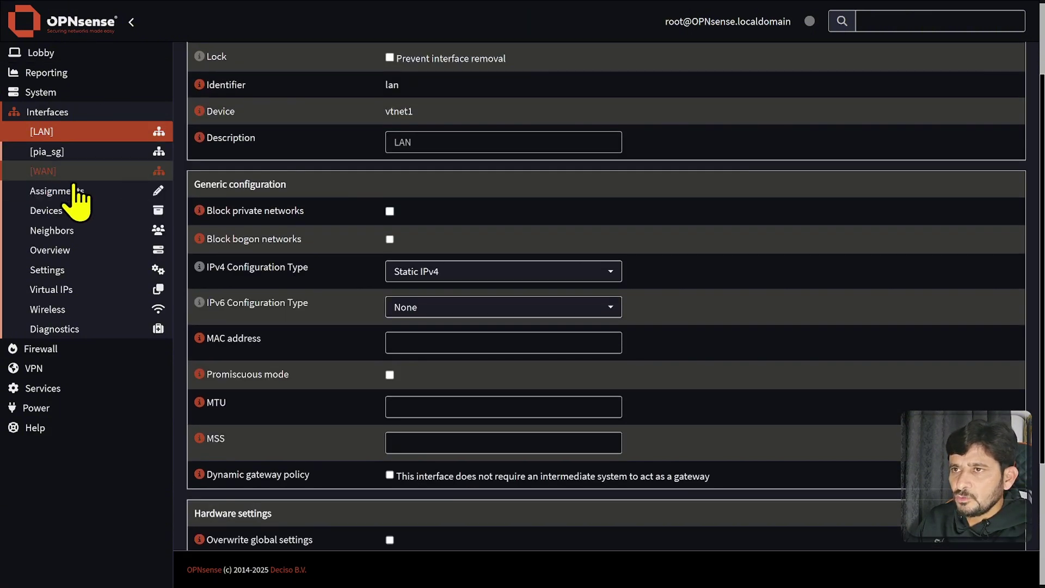
{"action": "scroll", "coordinate": [315, 338], "scroll_direction": "down", "scroll_amount": 4}
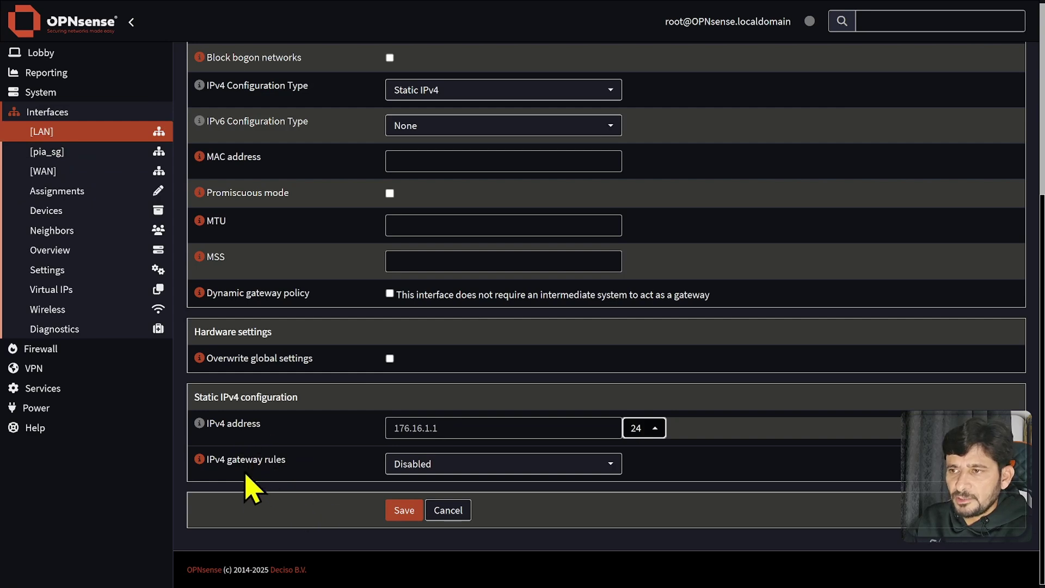
{"action": "double_click", "coordinate": [433, 427]}
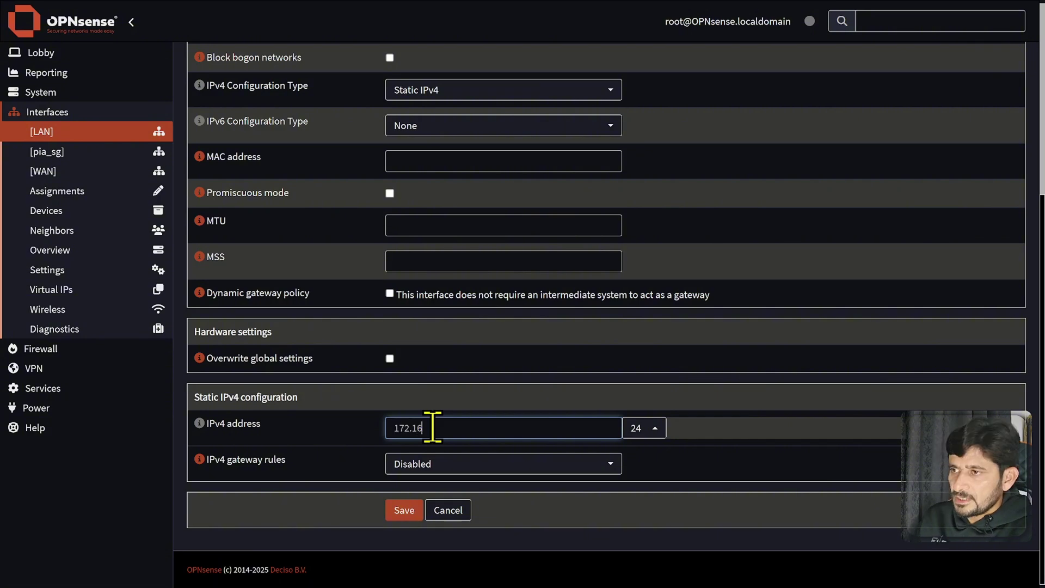
{"action": "left_click", "coordinate": [446, 510]}
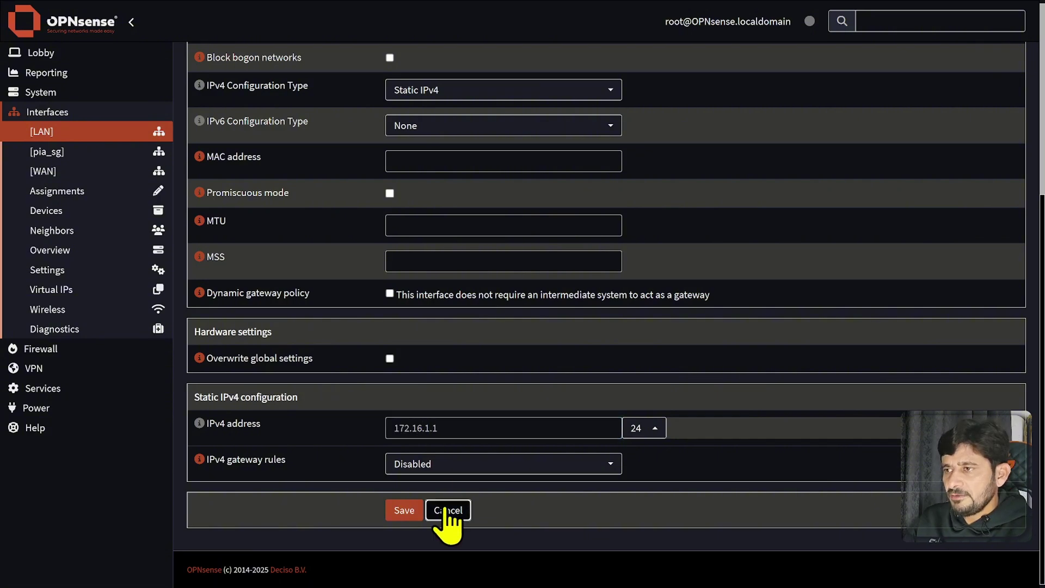
Step: Reopen the LAN settings and inspect its 172.16.1.1/24 static IPv4 address
{"action": "left_click", "coordinate": [61, 172]}
{"action": "left_click", "coordinate": [54, 135]}
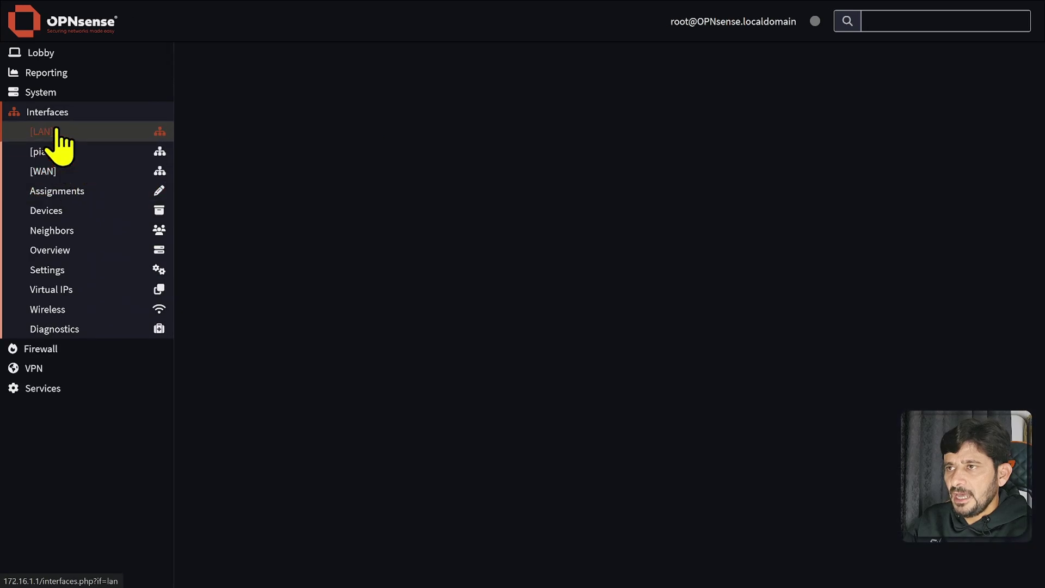
{"action": "scroll", "coordinate": [414, 261], "scroll_direction": "down", "scroll_amount": 5}
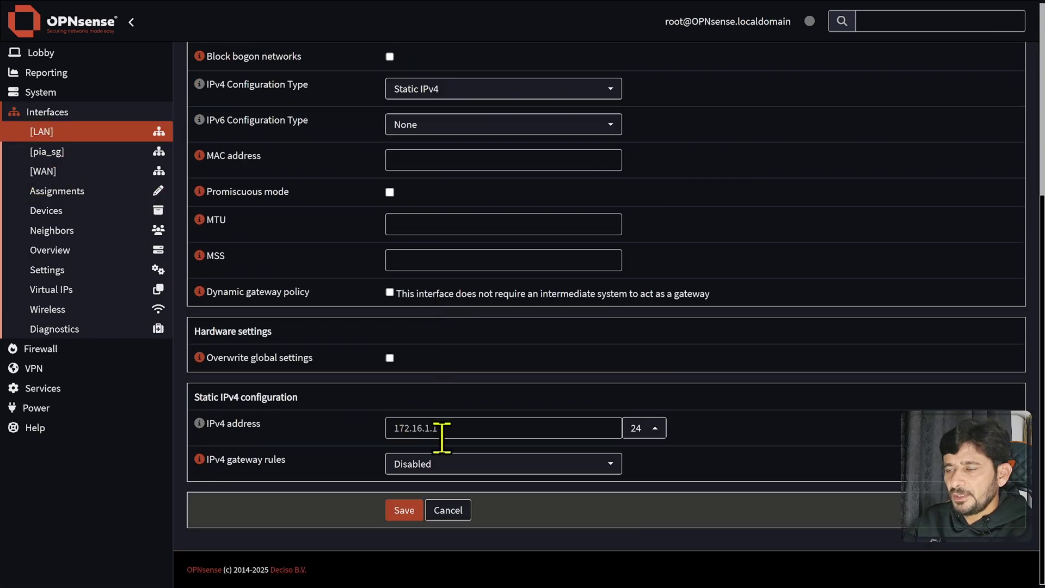
{"action": "left_click_drag", "start_coordinate": [465, 428], "coordinate": [334, 452]}
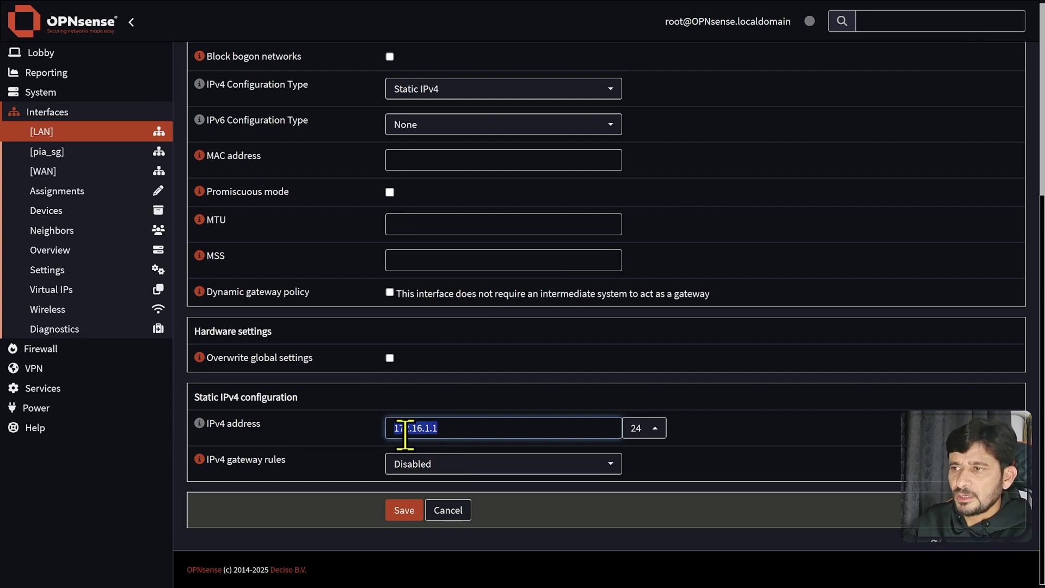
{"action": "left_click", "coordinate": [543, 429]}
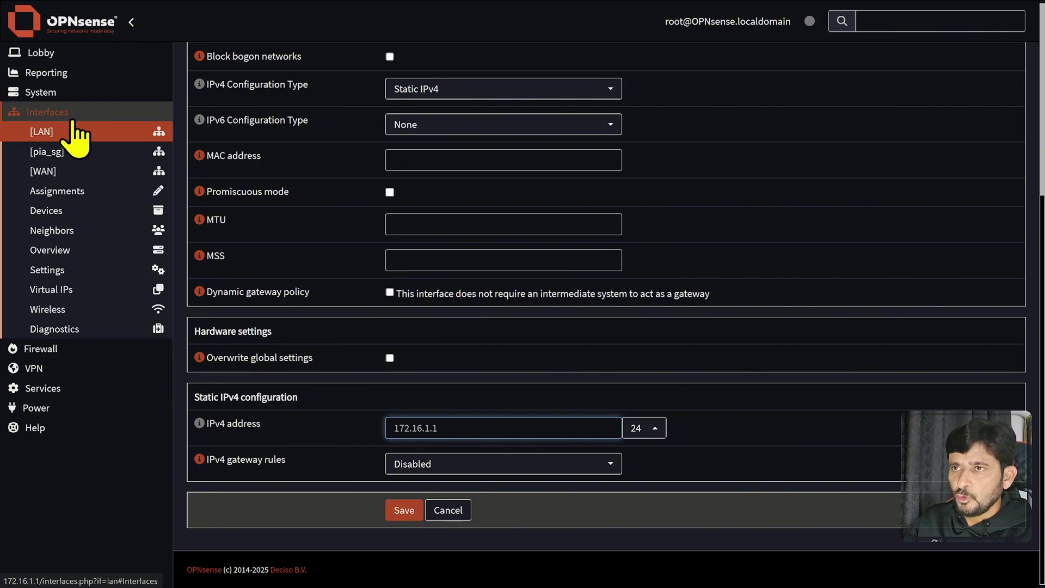